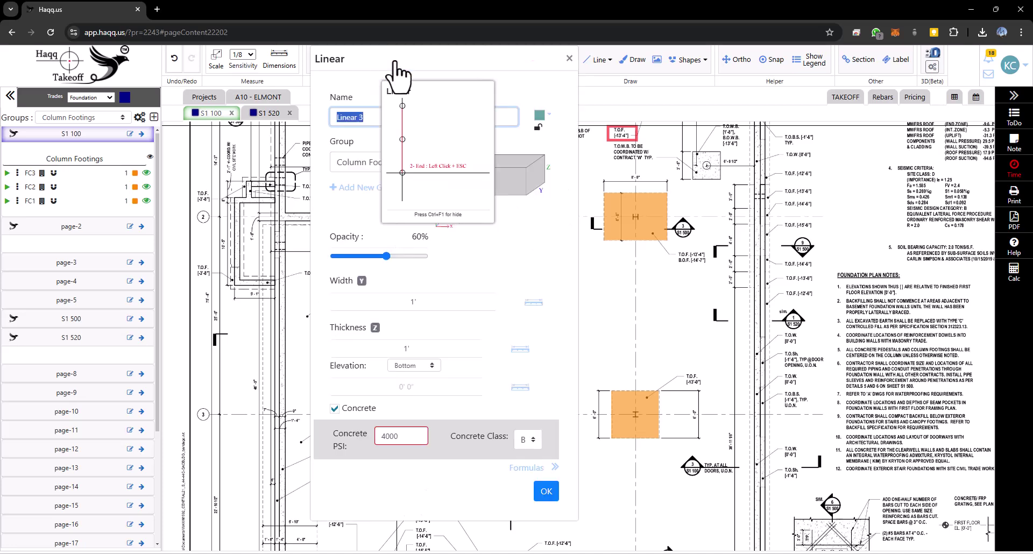
# Draw two parallel horizontal Linear takeoff strips, each about 13'-8" long, in the open area between grid lines 2 and 3.
pyautogui.click(545, 491)
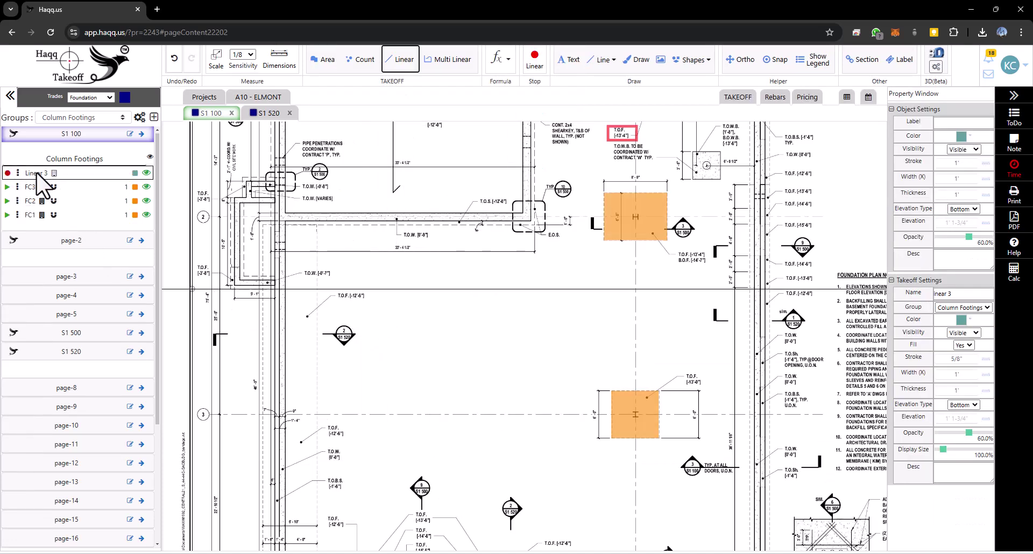
pyautogui.click(394, 310)
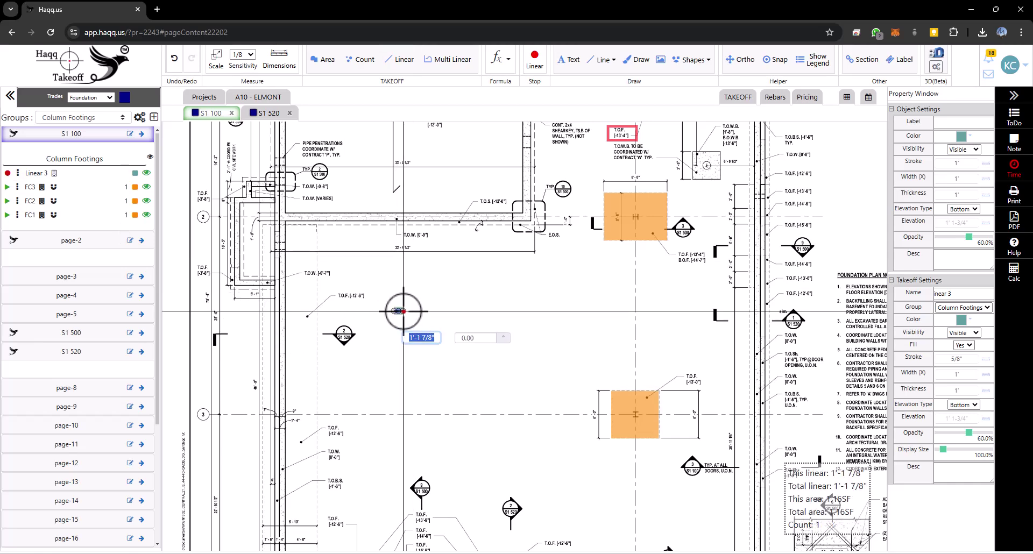
pyautogui.doubleClick(501, 310)
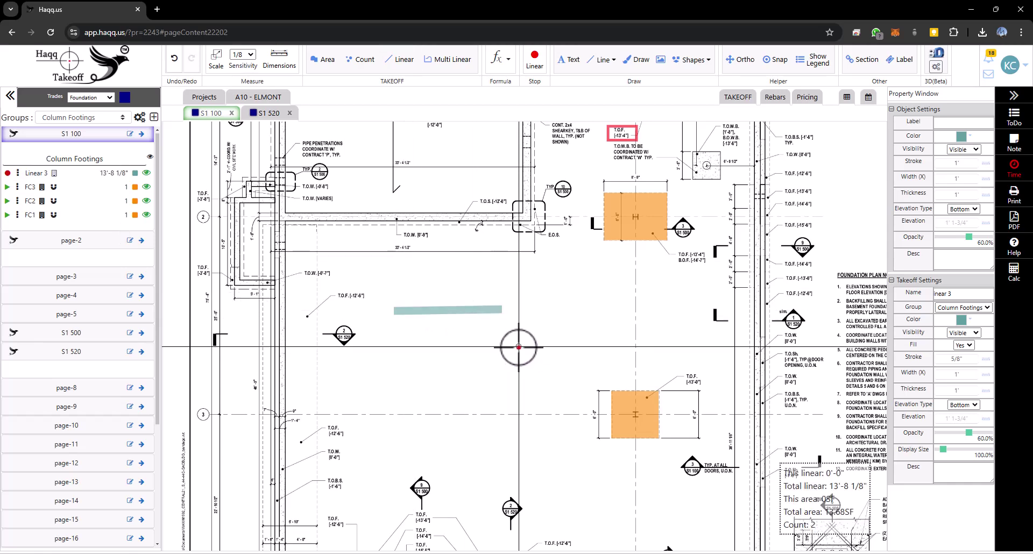
pyautogui.click(394, 340)
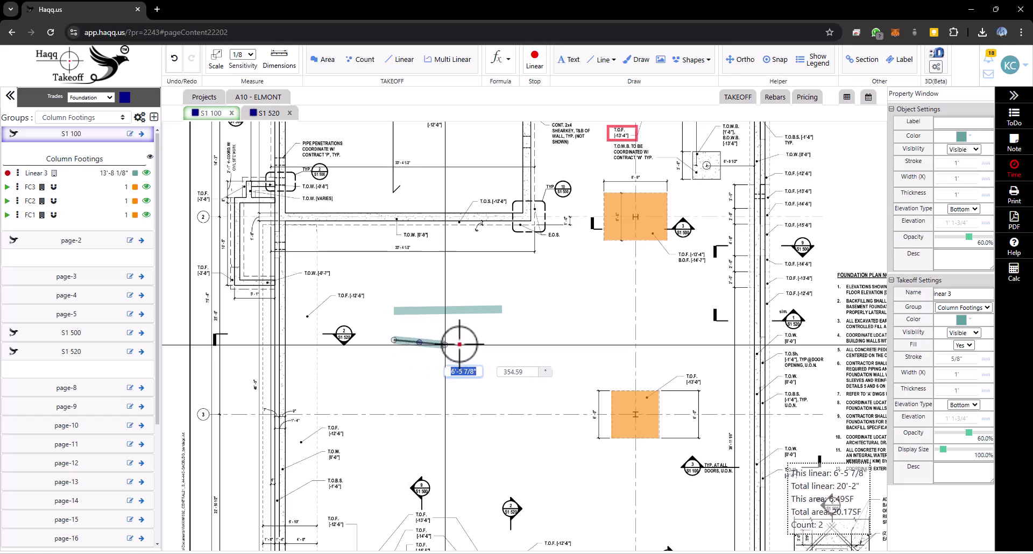
pyautogui.doubleClick(502, 340)
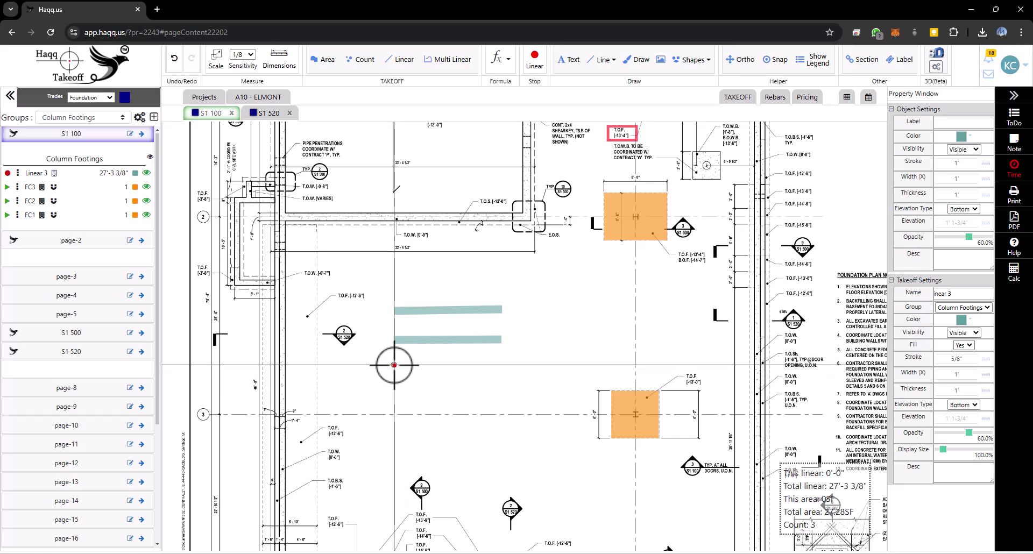
pyautogui.press('Escape')
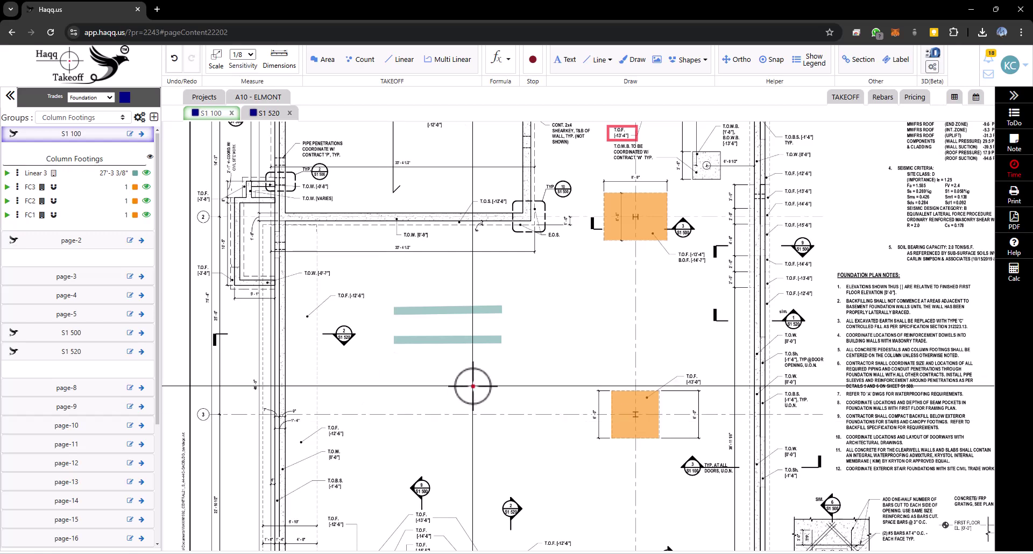
# Draw a three-segment stepped Multi Linear takeoff, about 30'-6" in total, below the two strips.
pyautogui.click(451, 68)
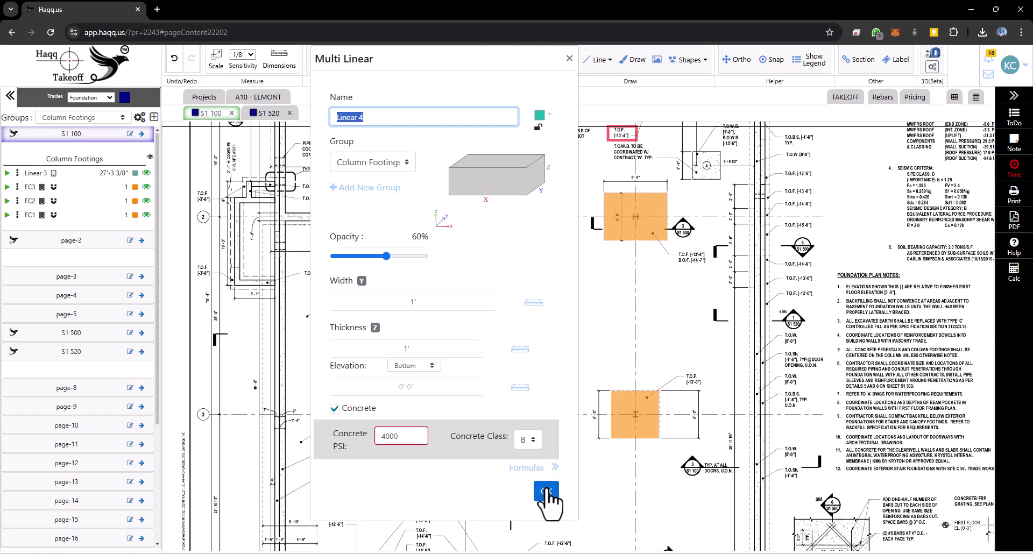
pyautogui.click(547, 492)
pyautogui.click(392, 387)
pyautogui.click(512, 388)
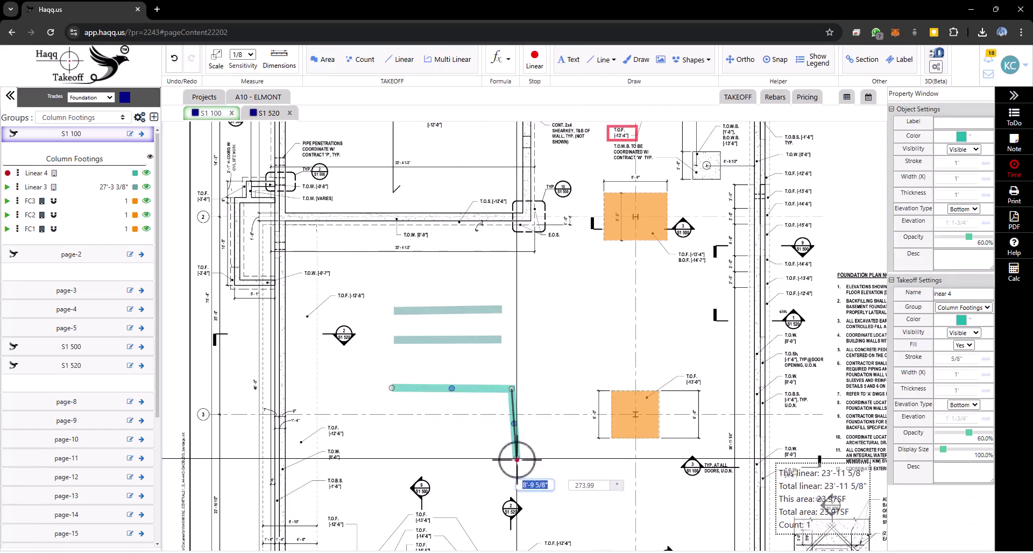
pyautogui.click(511, 465)
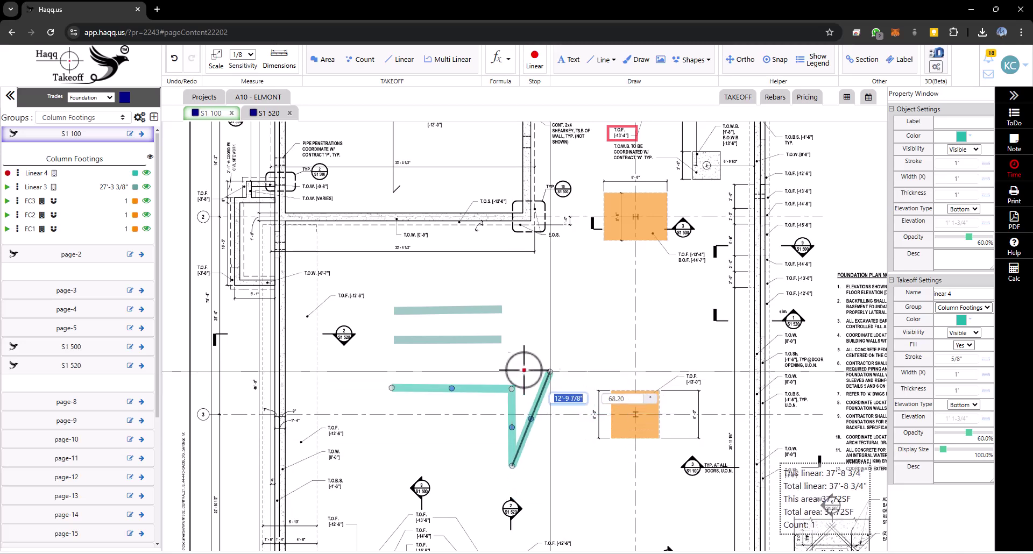
pyautogui.doubleClick(557, 465)
# Add two straight horizontal runs, about 14'-6" and 14'-3" long, to the same takeoff below the stepped line and finish drawing.
pyautogui.scroll(-2, 550, 343)
pyautogui.scroll(1, 520, 483)
pyautogui.scroll(1, 520, 483)
pyautogui.click(452, 408)
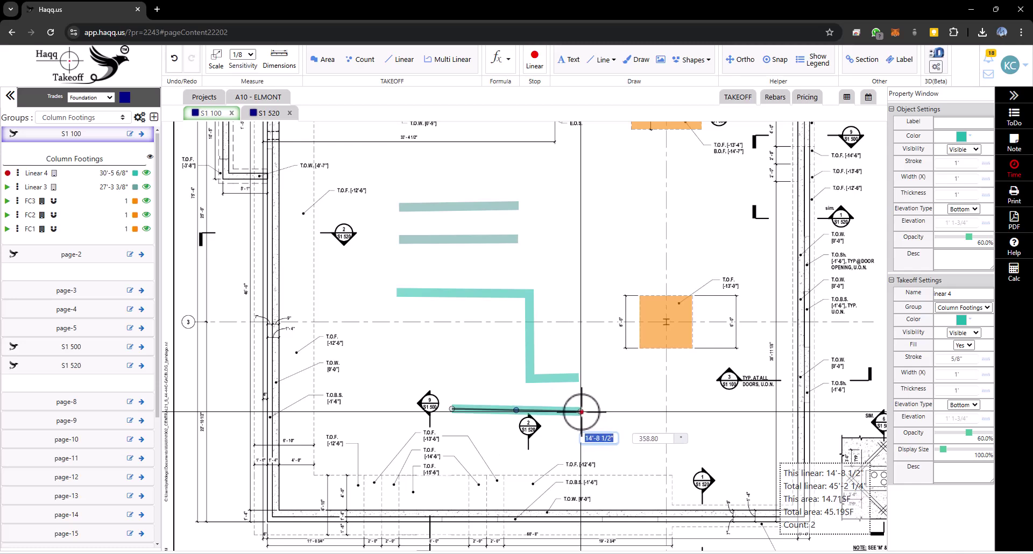
pyautogui.doubleClick(578, 411)
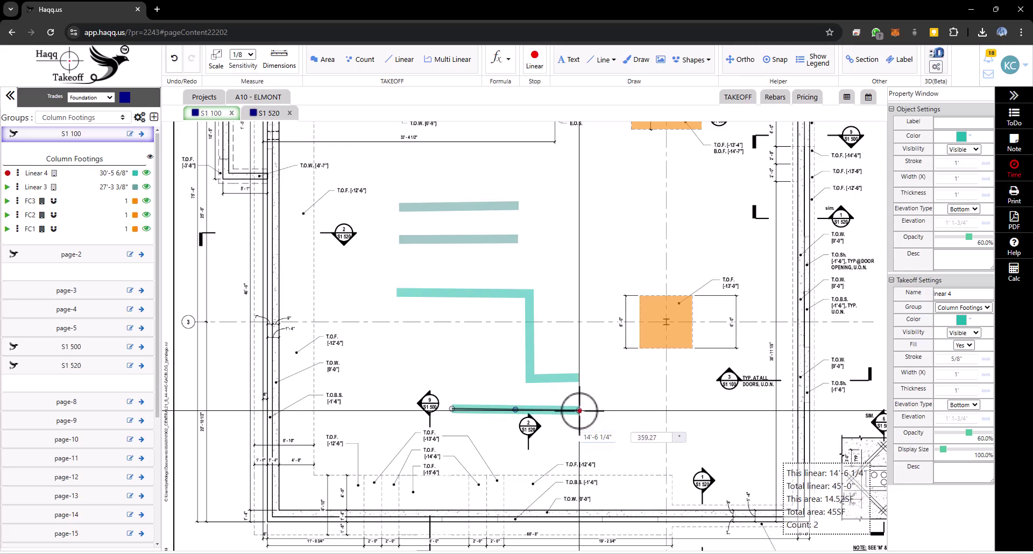
pyautogui.click(454, 445)
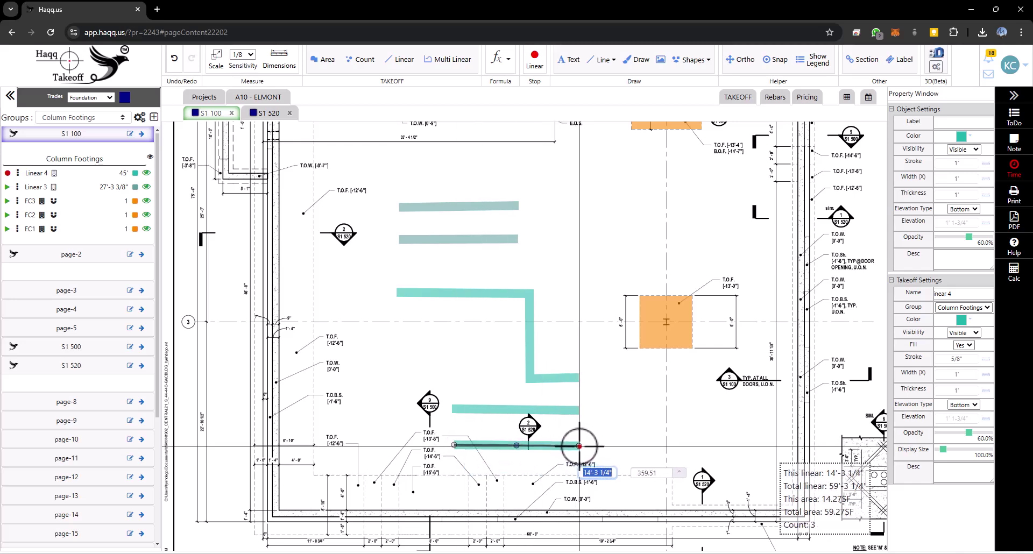
pyautogui.doubleClick(579, 446)
pyautogui.press('Escape')
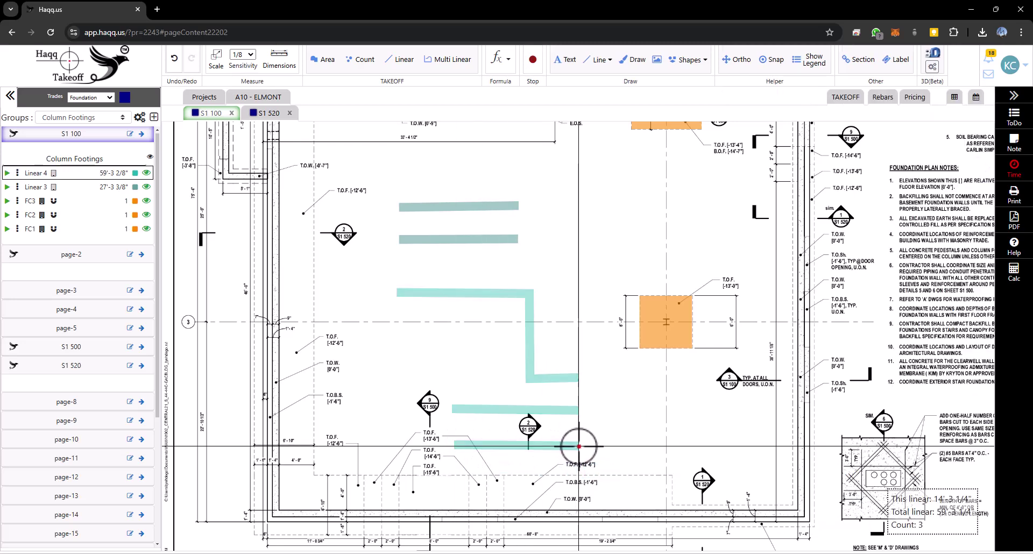
# Edit the stepped line by moving its two inner corner points so that it forms a zigzag.
pyautogui.rightClick(529, 372)
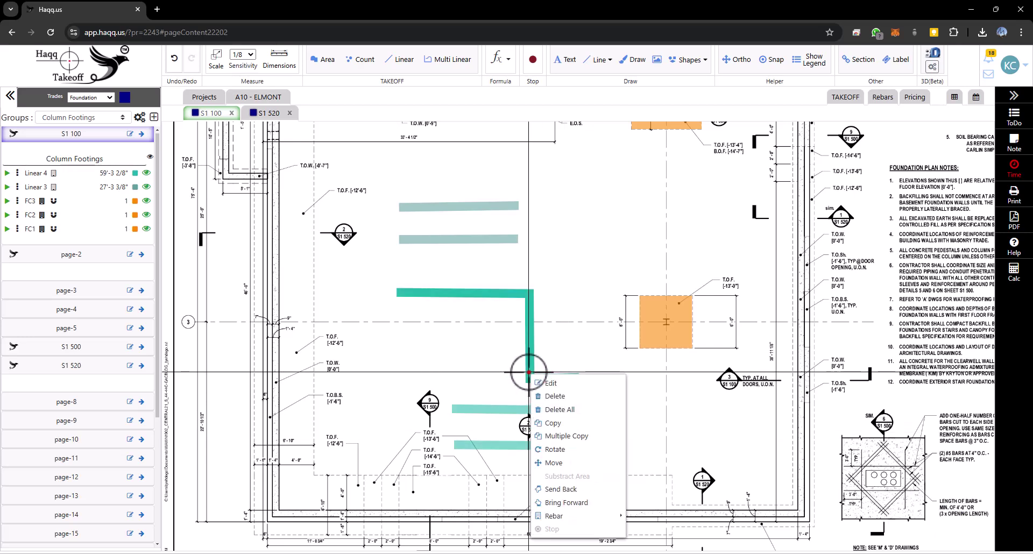
pyautogui.click(552, 383)
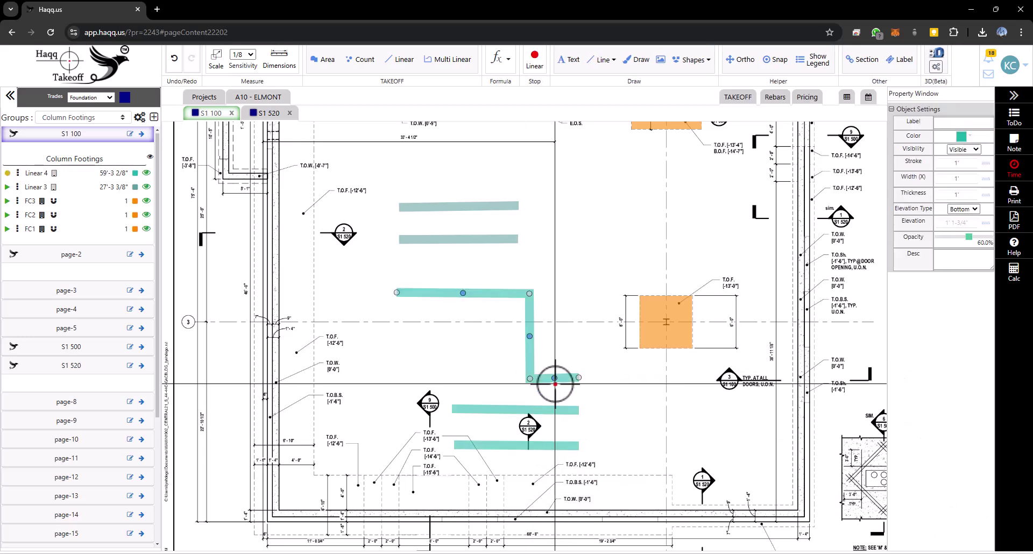
pyautogui.moveTo(531, 378); pyautogui.dragTo(585, 250)
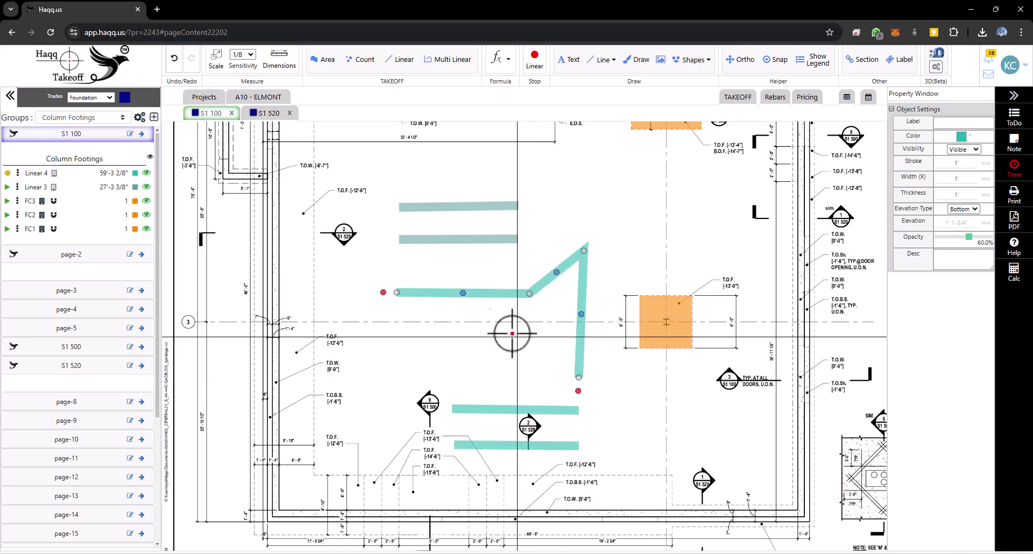
pyautogui.moveTo(530, 293); pyautogui.dragTo(514, 336)
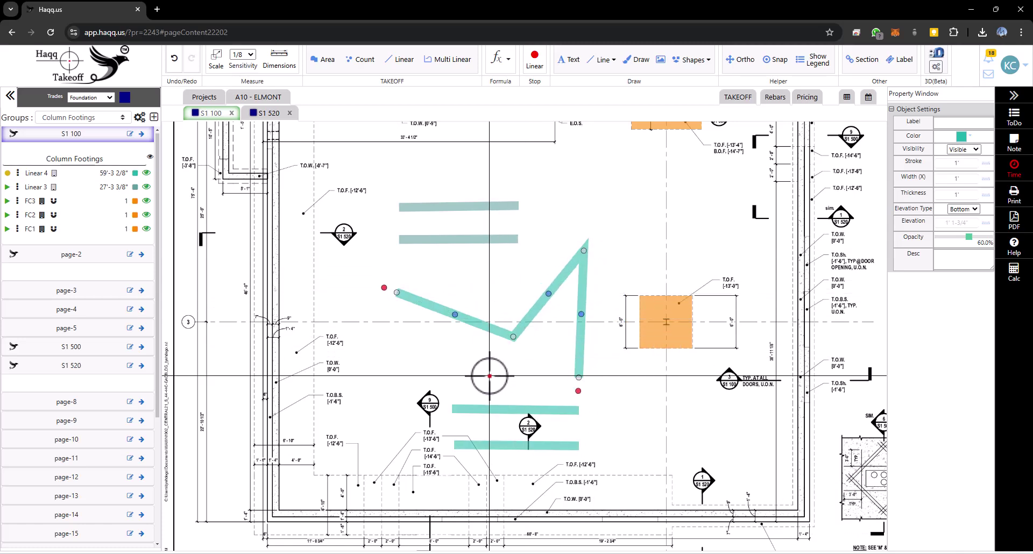
pyautogui.press('Escape')
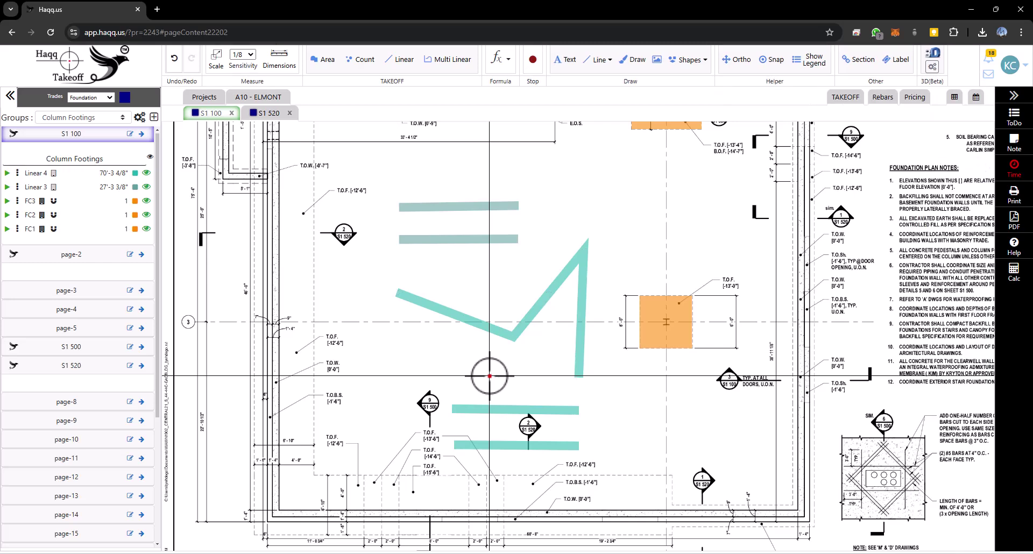
# Delete the zigzag object from the Linear 4 takeoff.
pyautogui.rightClick(512, 338)
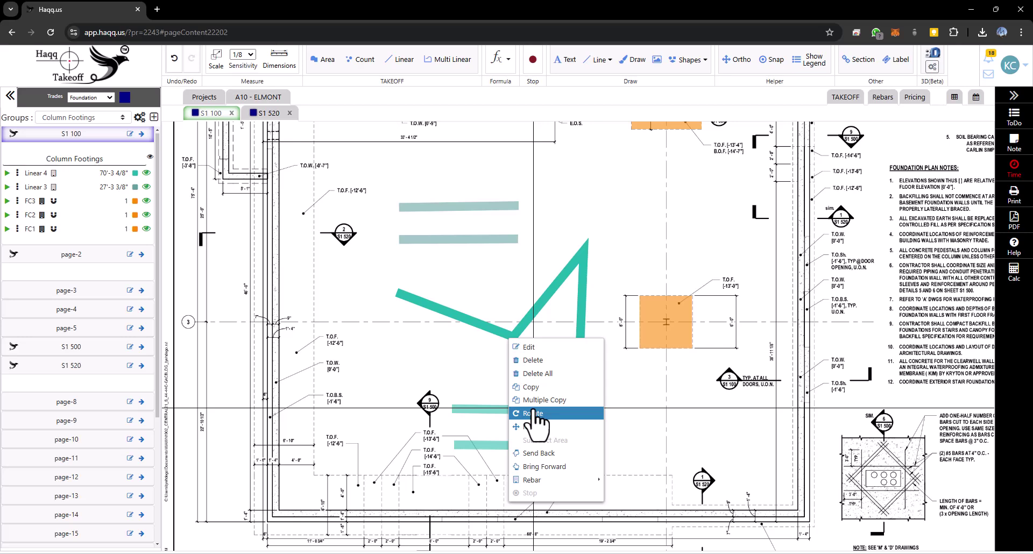
pyautogui.click(463, 383)
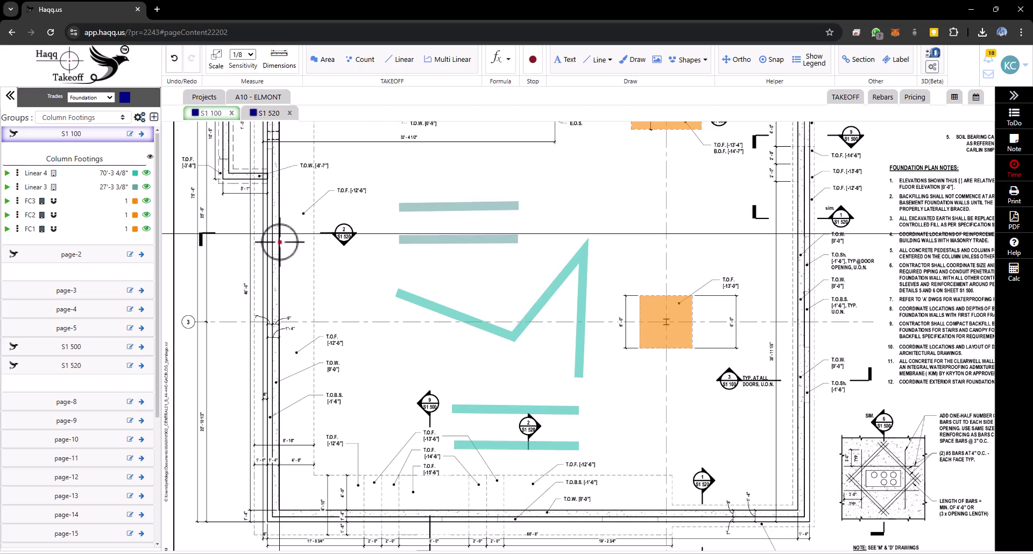
pyautogui.rightClick(431, 307)
pyautogui.click(439, 330)
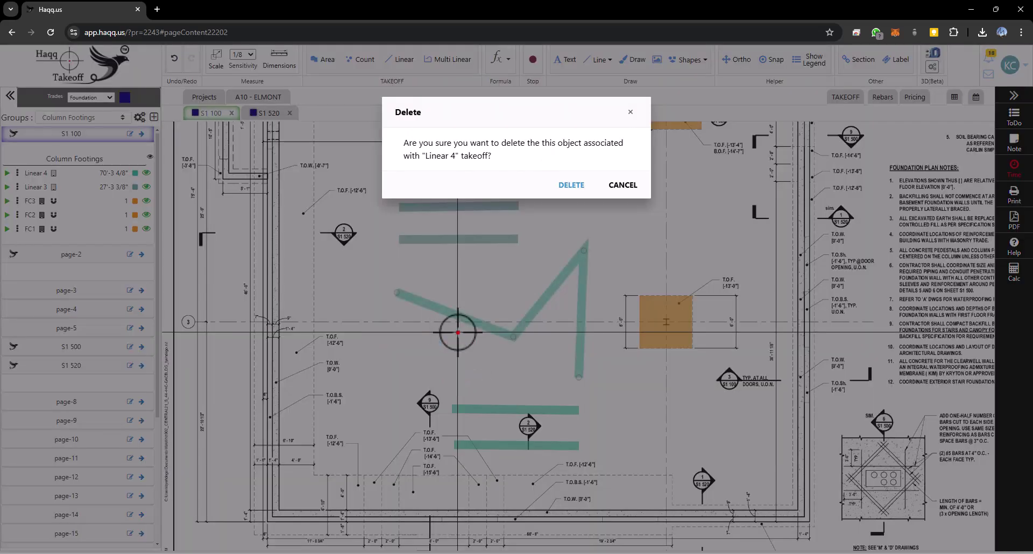
pyautogui.click(566, 185)
# Delete both horizontal strips belonging to the Linear 3 takeoff from the plan.
pyautogui.rightClick(463, 239)
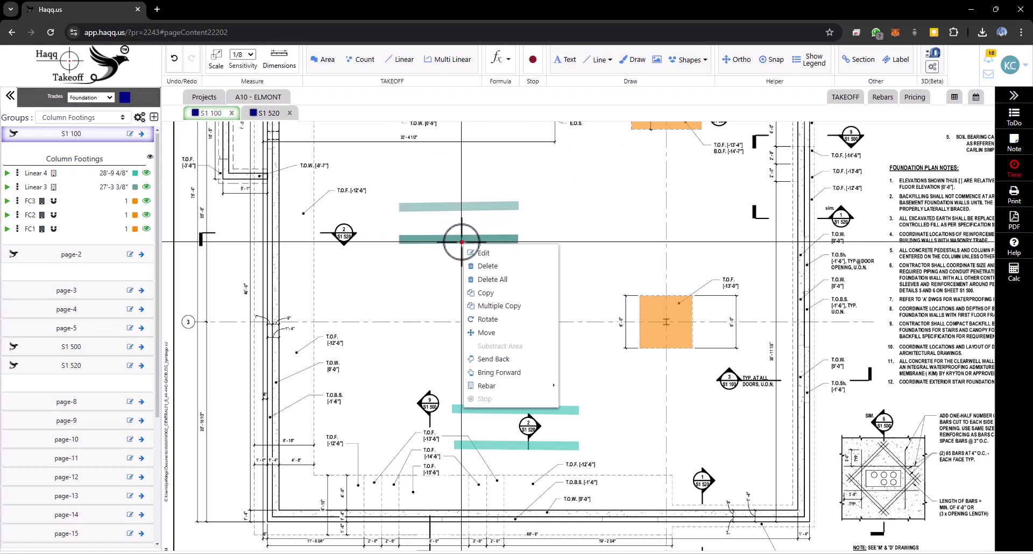
pyautogui.click(484, 266)
pyautogui.click(504, 186)
pyautogui.rightClick(480, 207)
pyautogui.click(501, 233)
pyautogui.click(567, 186)
# Remove the Linear 3 and Linear 4 takeoffs from the Column Footings group.
pyautogui.click(48, 184)
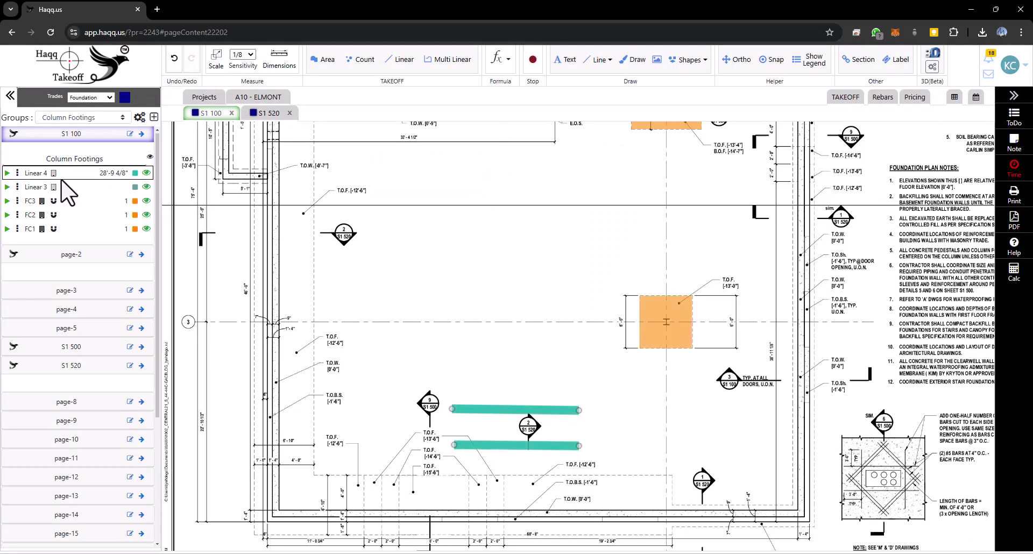
pyautogui.click(17, 187)
pyautogui.click(68, 228)
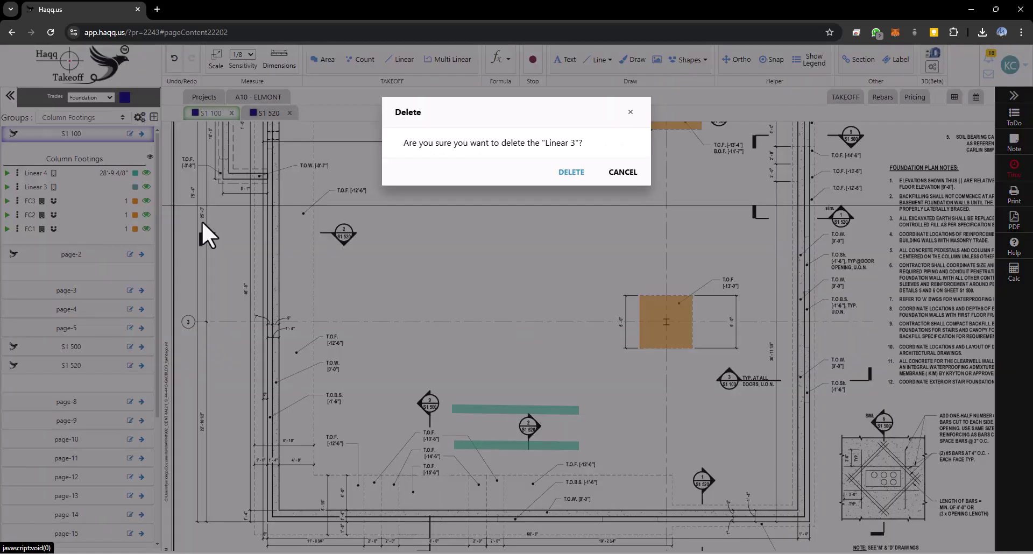
pyautogui.click(565, 171)
pyautogui.click(17, 173)
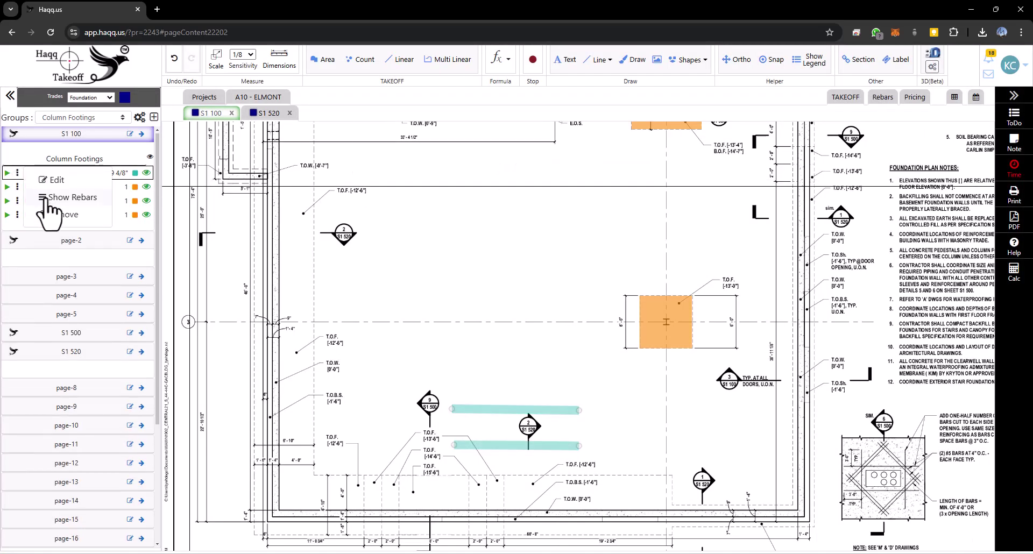
pyautogui.click(54, 215)
pyautogui.click(570, 172)
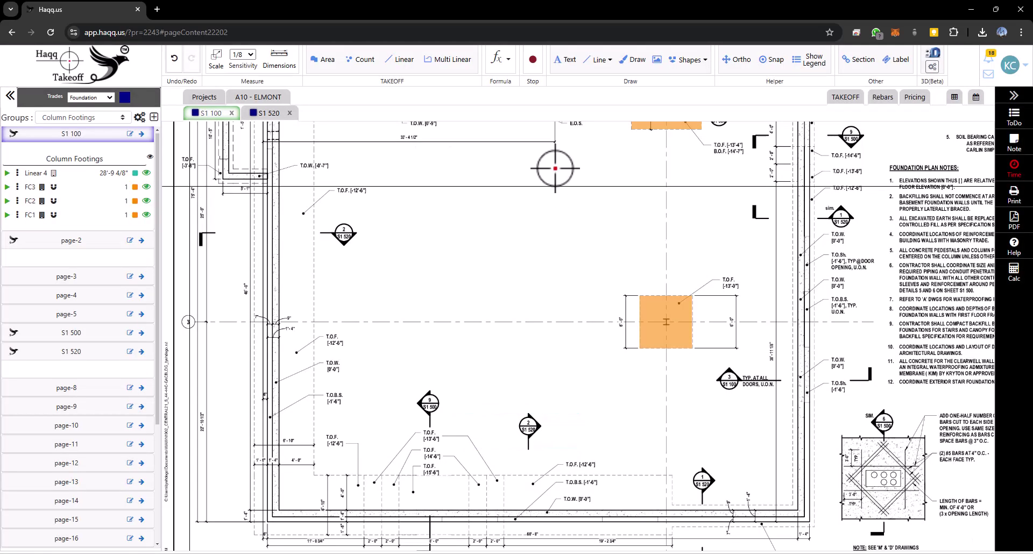
# Show sheet S1 520 side by side with S1 100 and bring the footing in Section @ Foundation Wall into close view.
pyautogui.scroll(3, 673, 244)
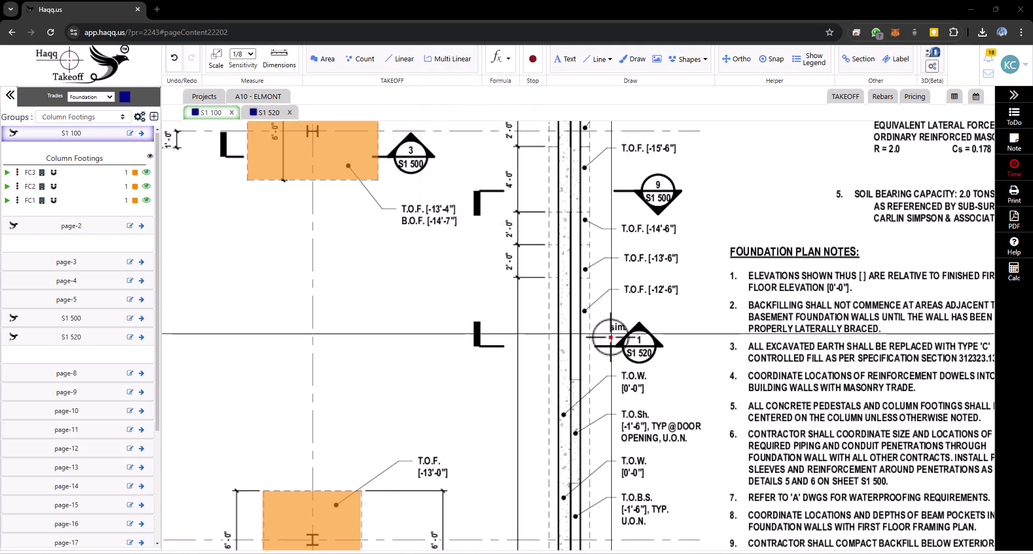
pyautogui.rightClick(268, 113)
pyautogui.click(280, 122)
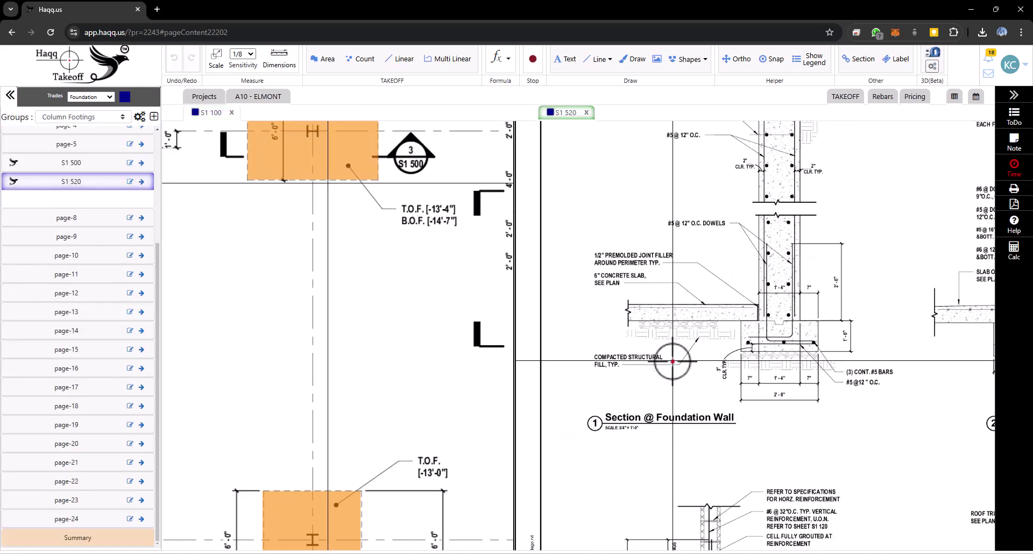
pyautogui.scroll(2, 800, 404)
pyautogui.scroll(1, 800, 404)
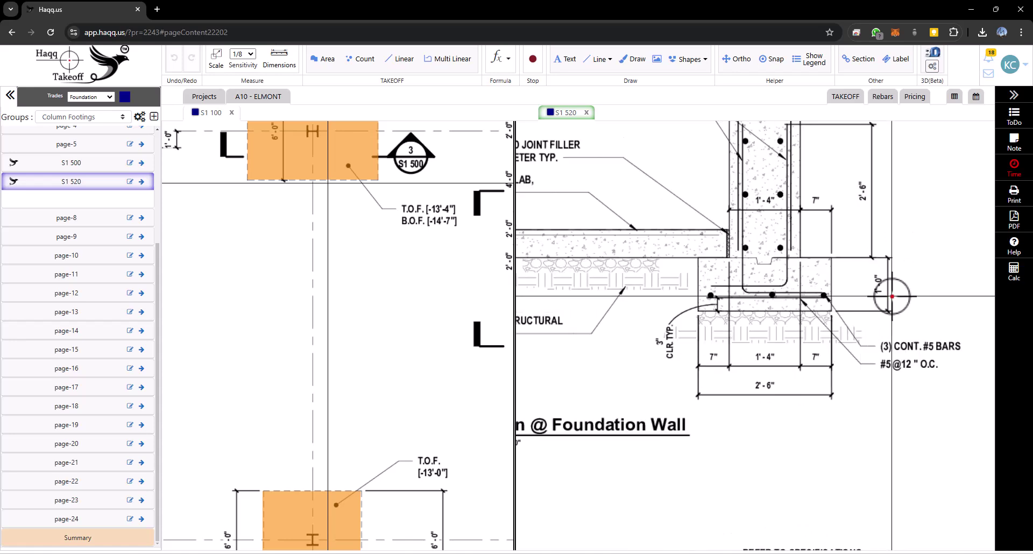
# Start a new Multi Linear takeoff on sheet S1 100, name it WF1 and give it a dark red color.
pyautogui.click(210, 119)
pyautogui.click(439, 61)
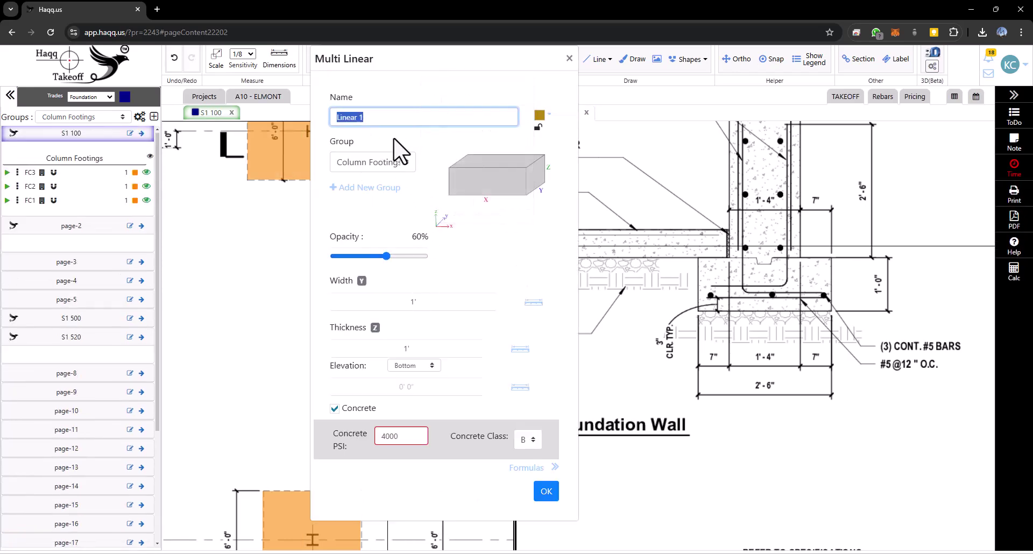
pyautogui.press('capslock')
pyautogui.write('WF1')
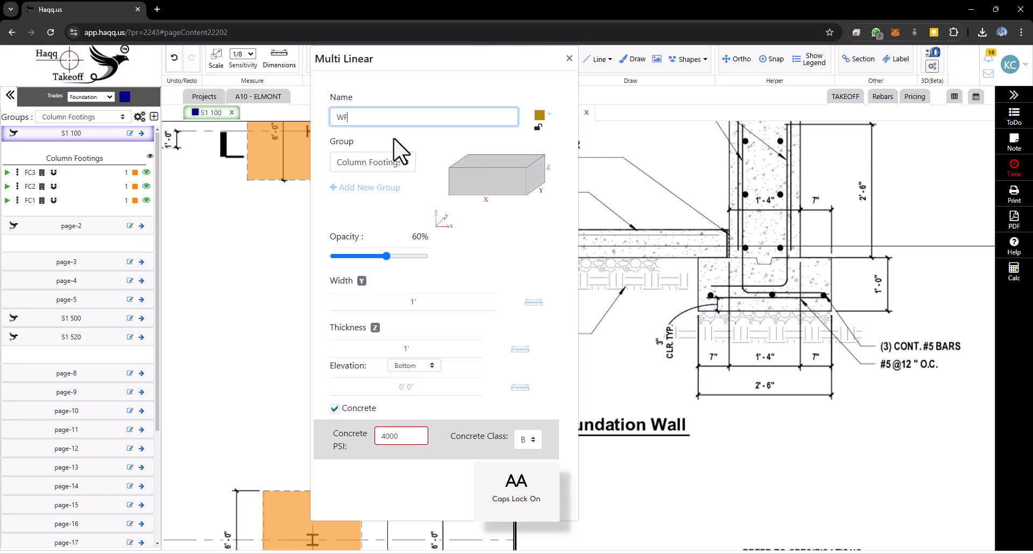
pyautogui.click(540, 115)
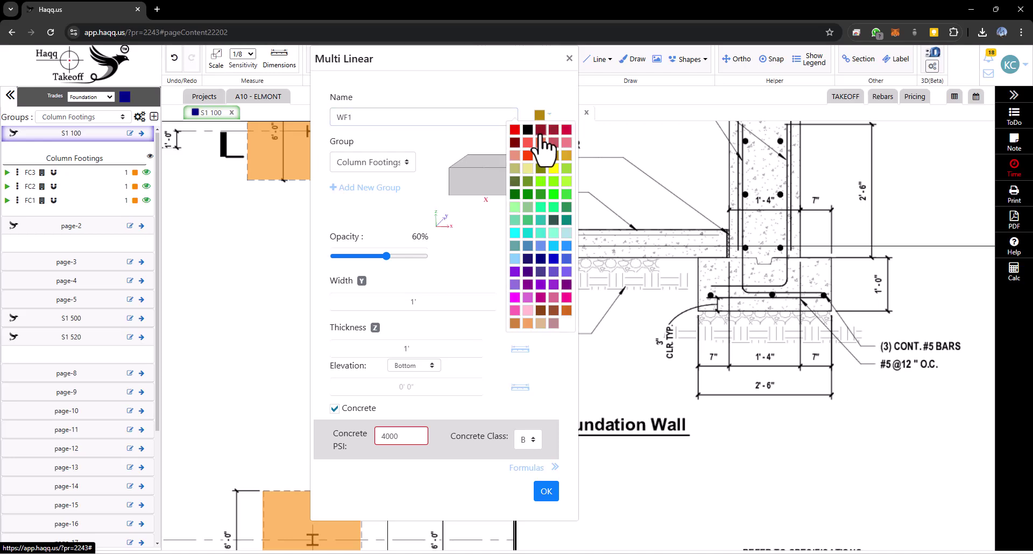
pyautogui.click(555, 130)
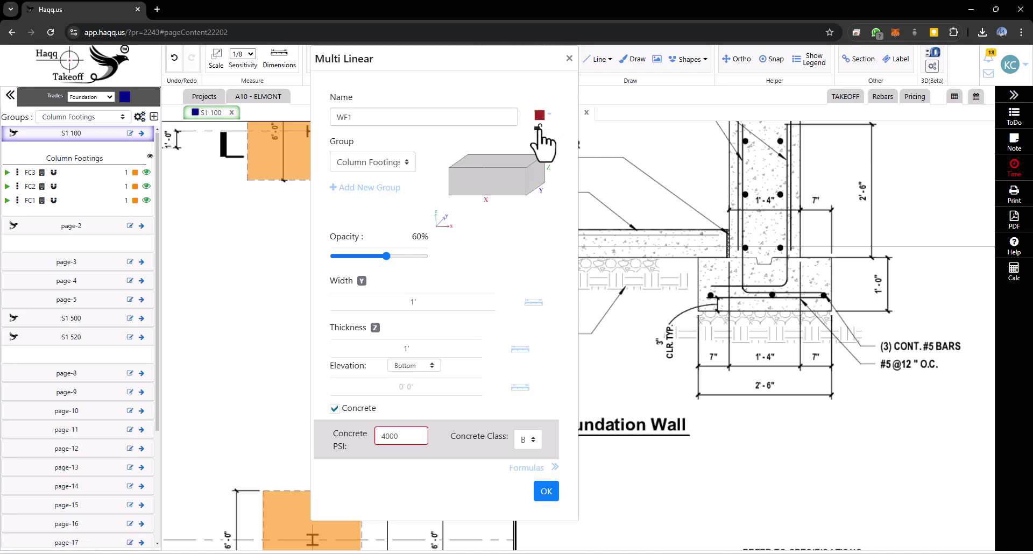
# Add a new group named Wall Footings and assign the WF1 takeoff to it.
pyautogui.click(386, 189)
pyautogui.press('capslock')
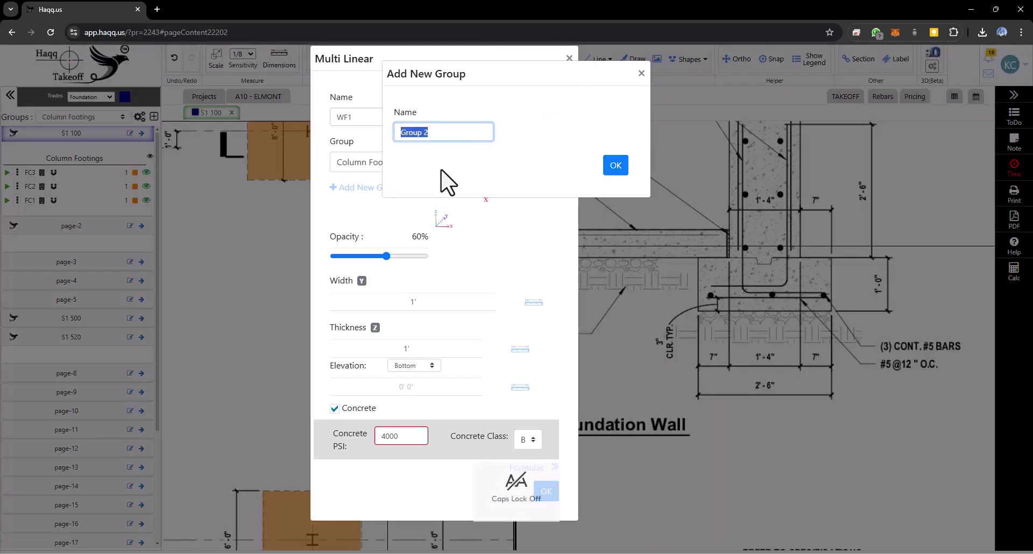
pyautogui.write('Wall Footings')
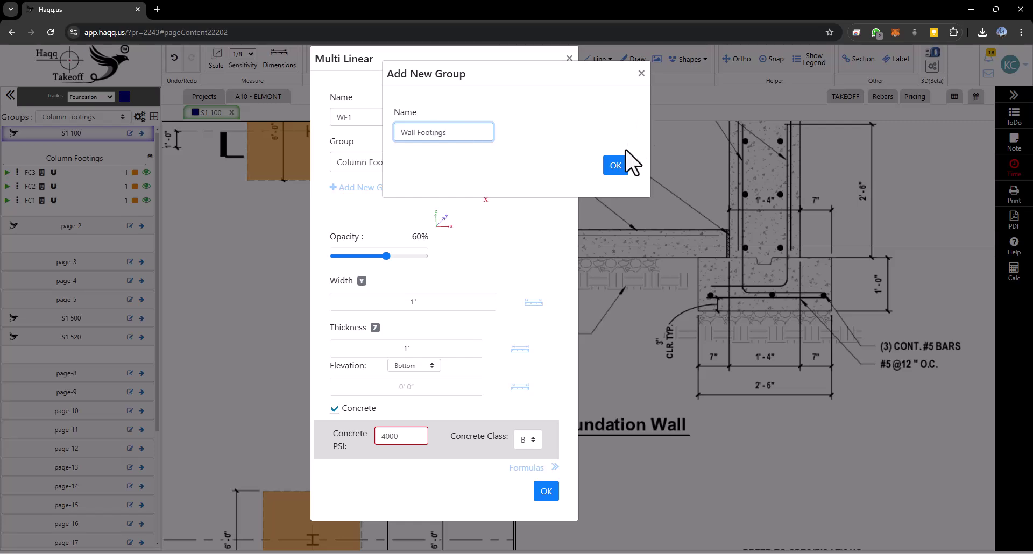
pyautogui.click(616, 167)
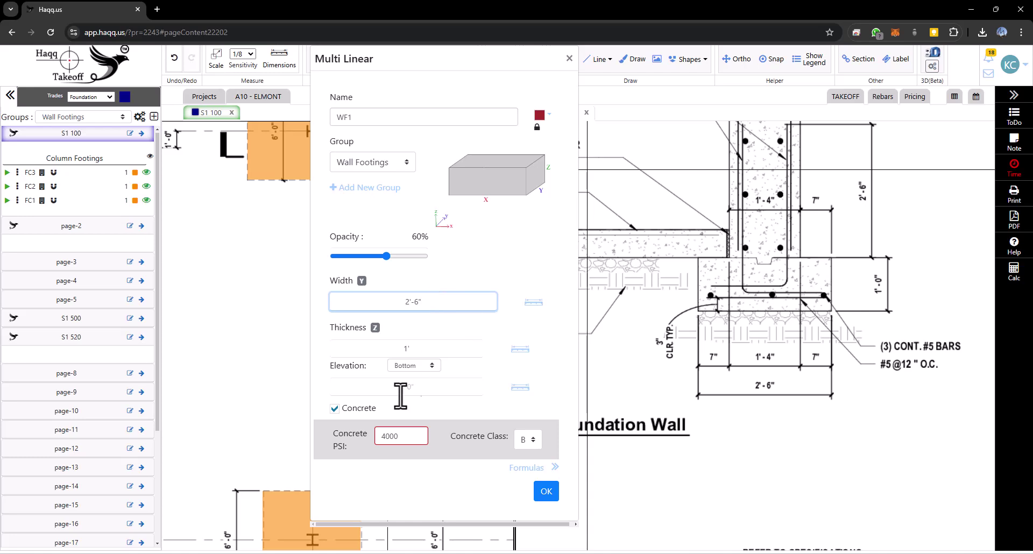
# Set the WF1 footing width to 2'-6" and its top elevation to -12'-6", using the T.O.F. note on the plan.
pyautogui.scroll(-5, 257, 256)
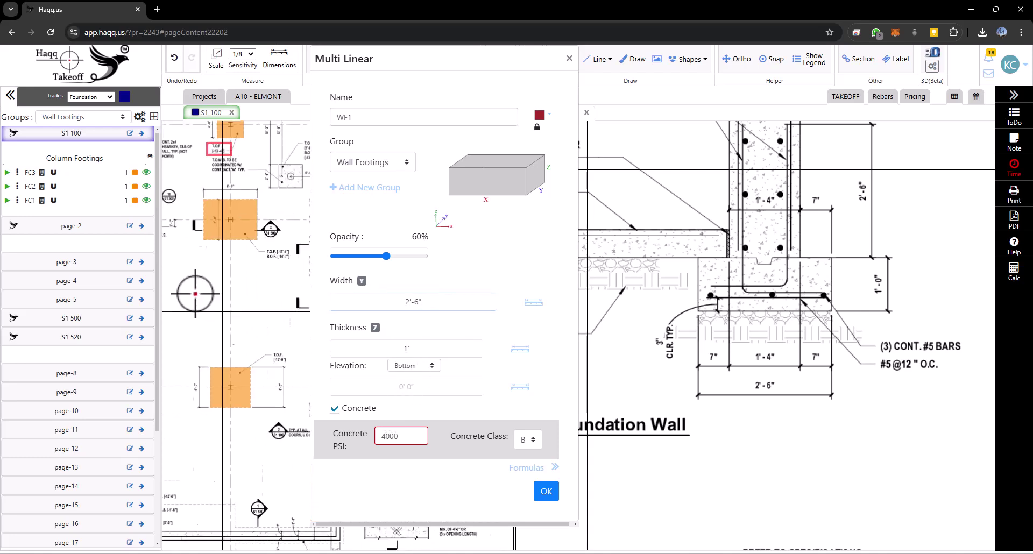
pyautogui.scroll(3, 257, 256)
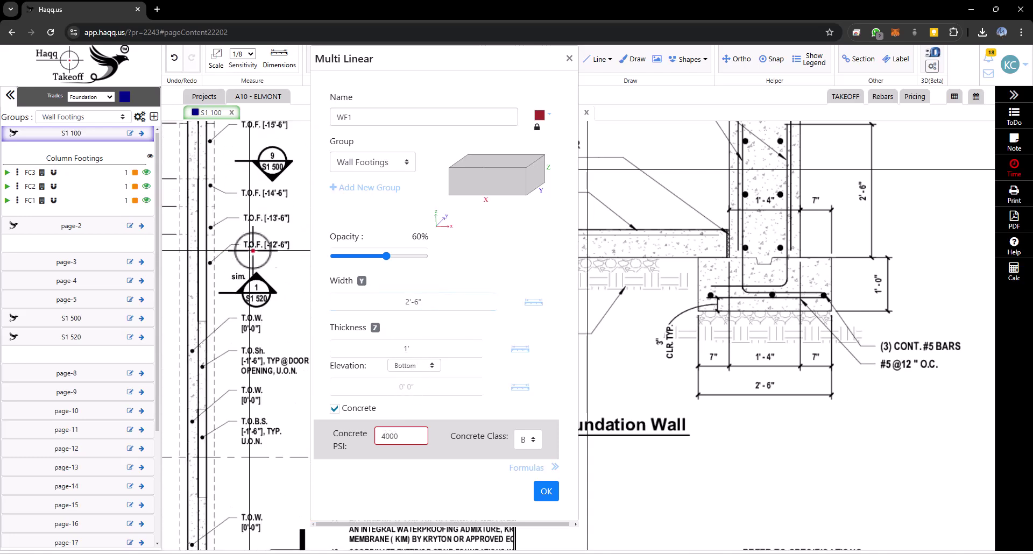
pyautogui.click(408, 391)
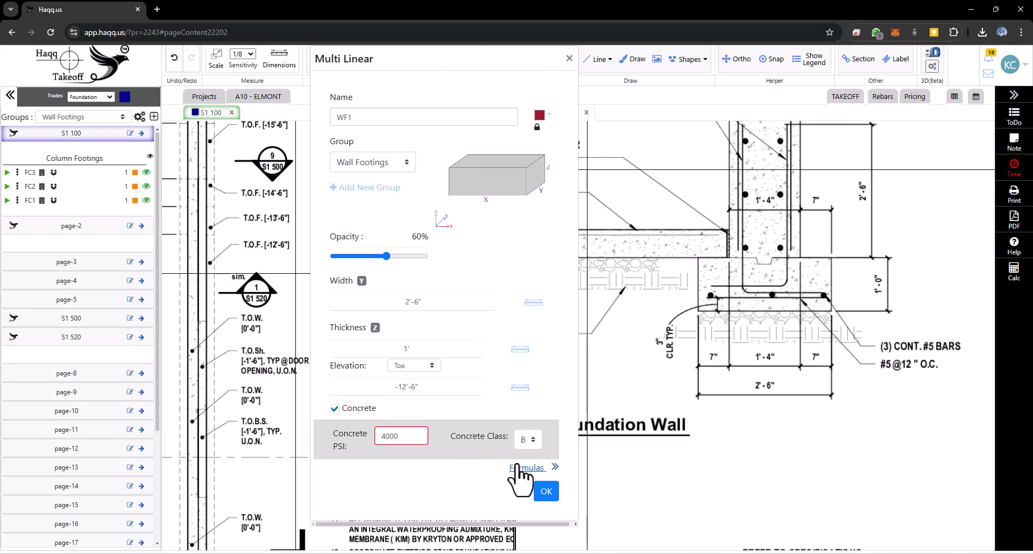
# Check the linear formulas for Volume as the default quantity and create the WF1 takeoff.
pyautogui.click(517, 466)
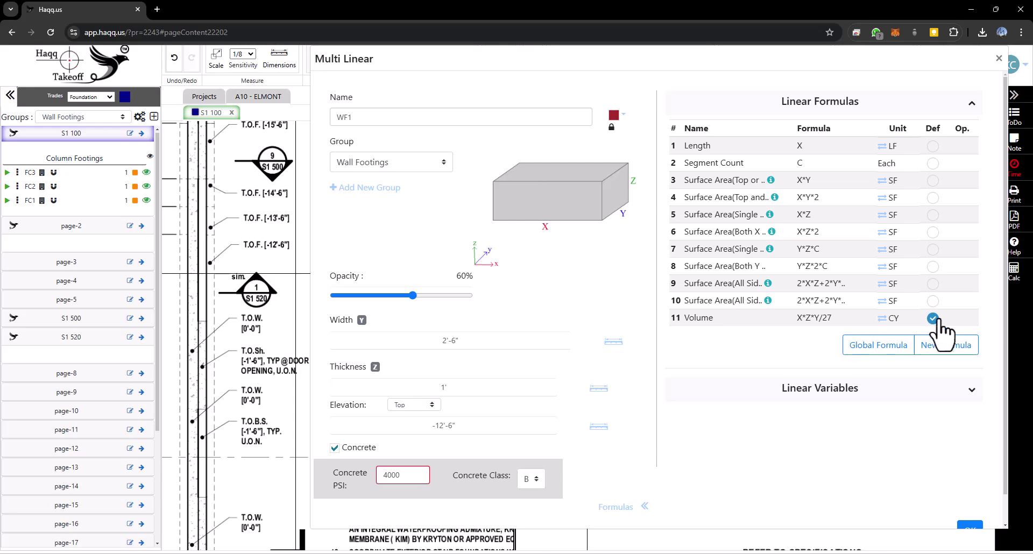
pyautogui.click(616, 507)
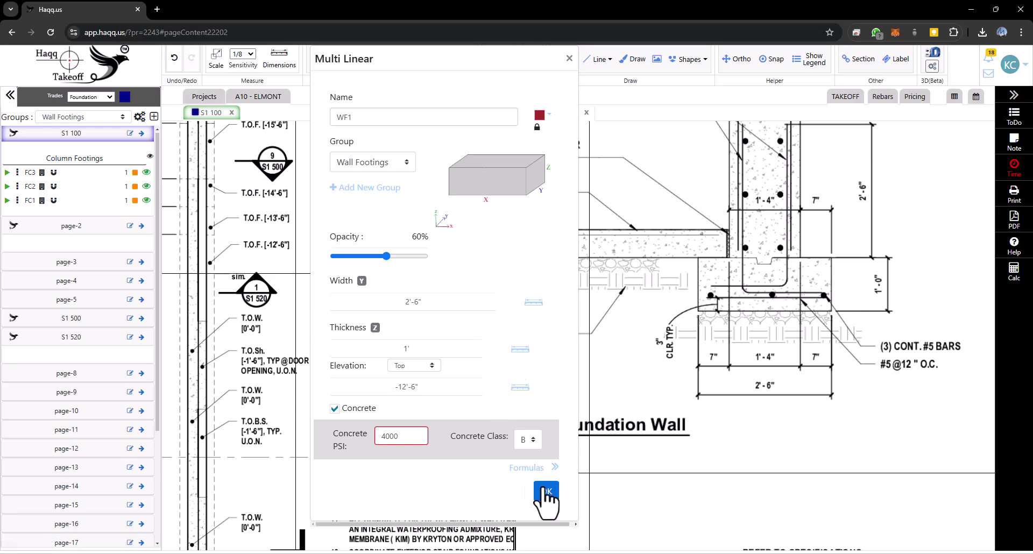
pyautogui.click(546, 492)
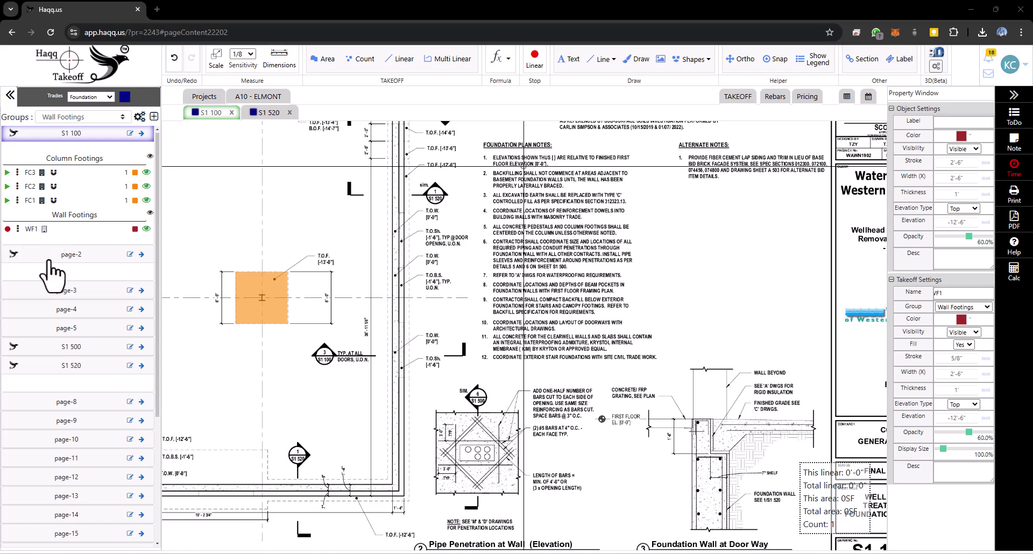
# Trace the first WF1 run, about 51'-3" long, along the upper wall and down the right-hand wall to the first footing step.
pyautogui.scroll(-3, 397, 378)
pyautogui.moveTo(299, 224); pyautogui.dragTo(382, 359)
pyautogui.scroll(3, 317, 178)
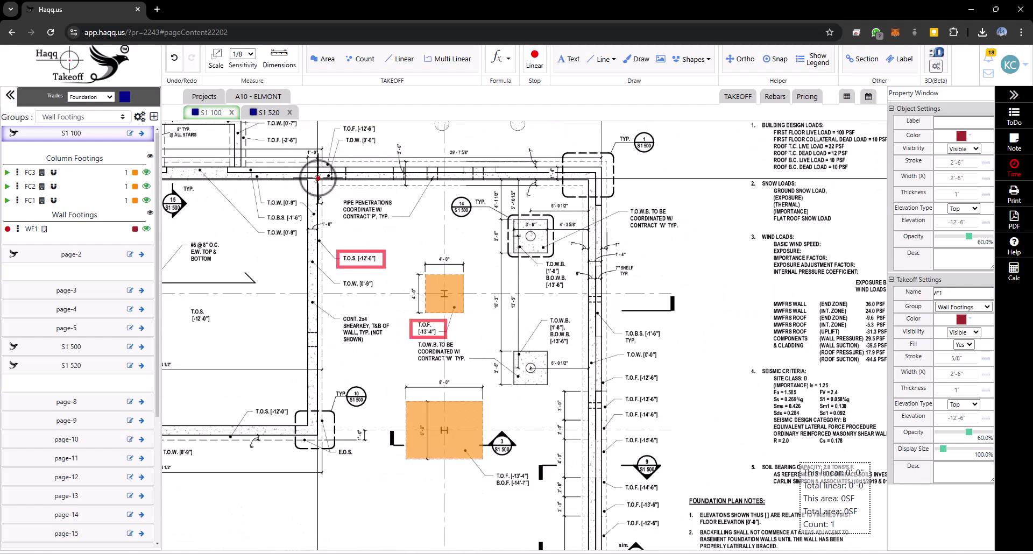
pyautogui.scroll(2, 318, 178)
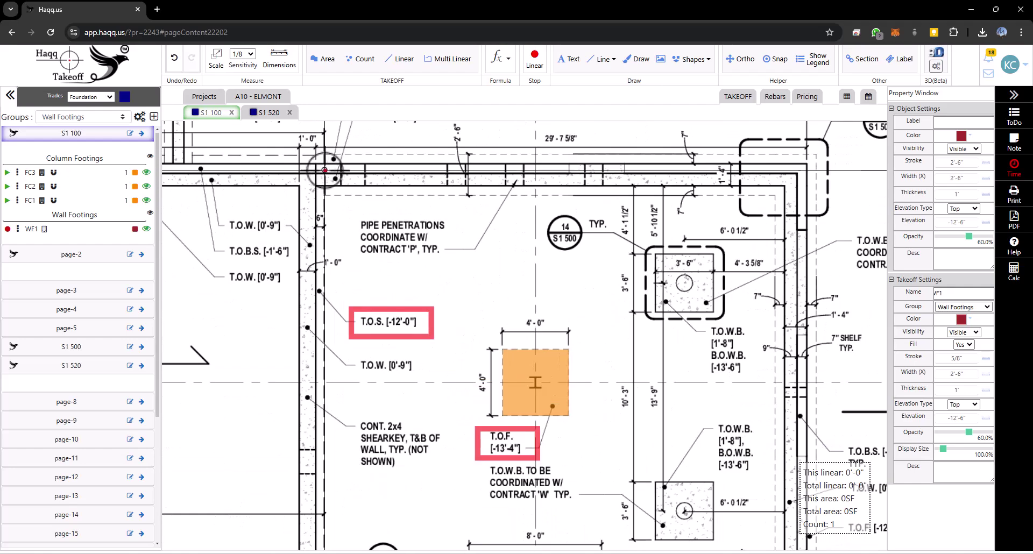
pyautogui.click(325, 170)
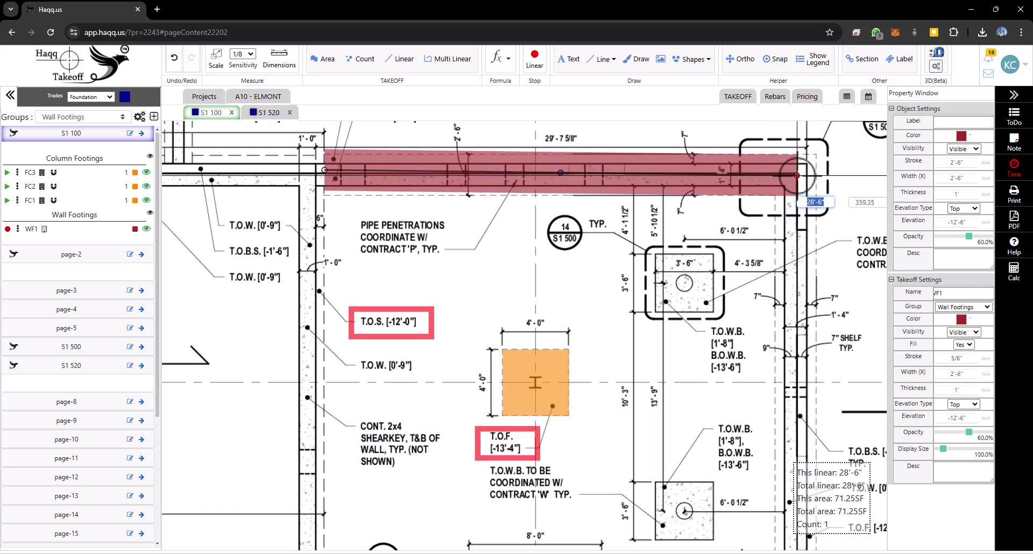
pyautogui.click(797, 173)
pyautogui.scroll(-3, 778, 302)
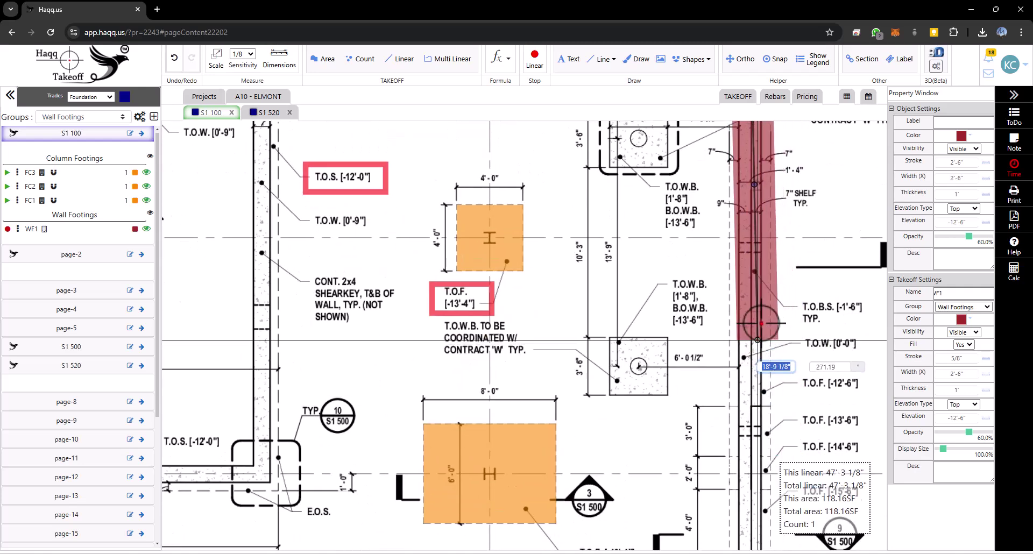
pyautogui.scroll(-2, 764, 392)
pyautogui.scroll(-2, 764, 370)
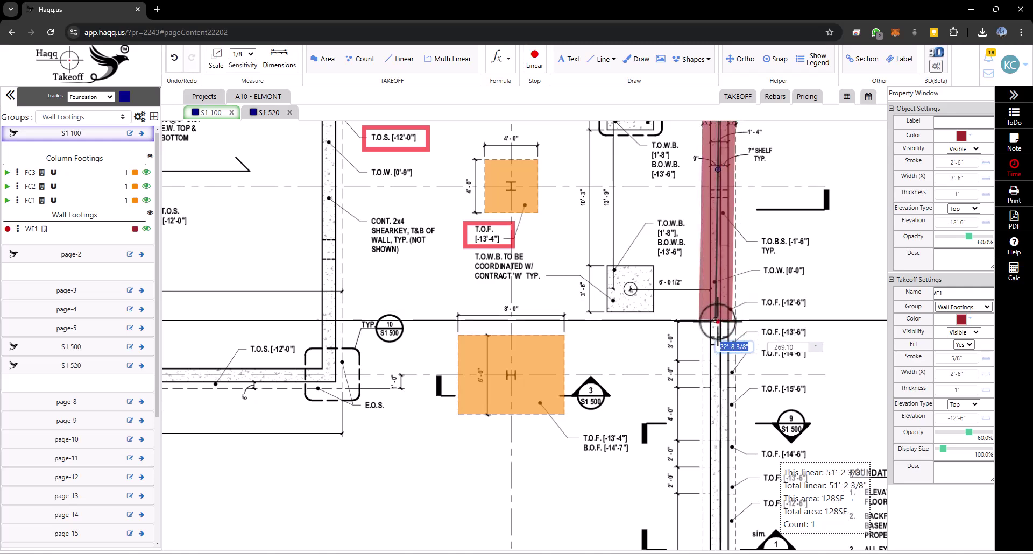
pyautogui.doubleClick(719, 322)
# Trace a second WF1 run, about 53'-5" long, from below the footing steps down to the lower corner and along the bottom wall.
pyautogui.scroll(-4, 704, 344)
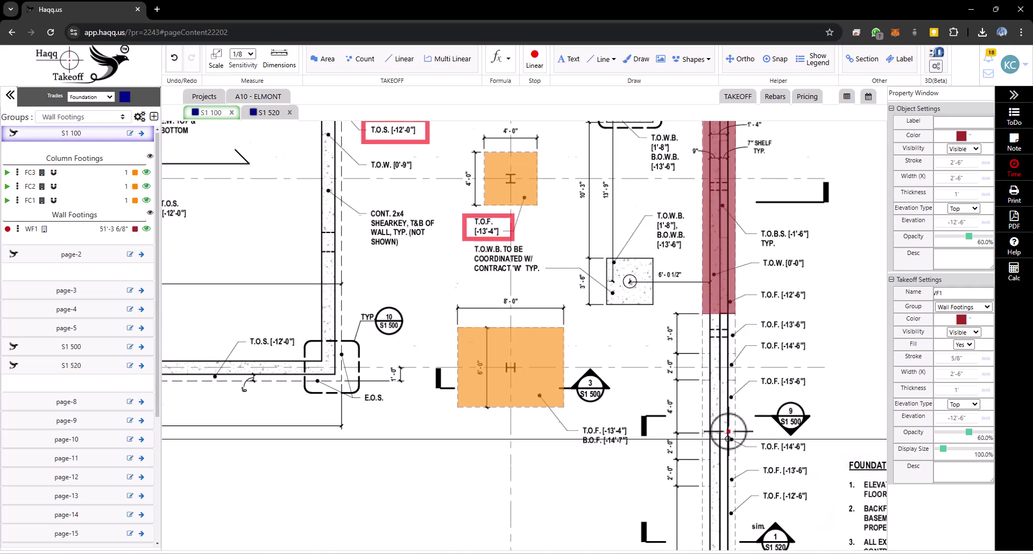
pyautogui.scroll(-12, 695, 359)
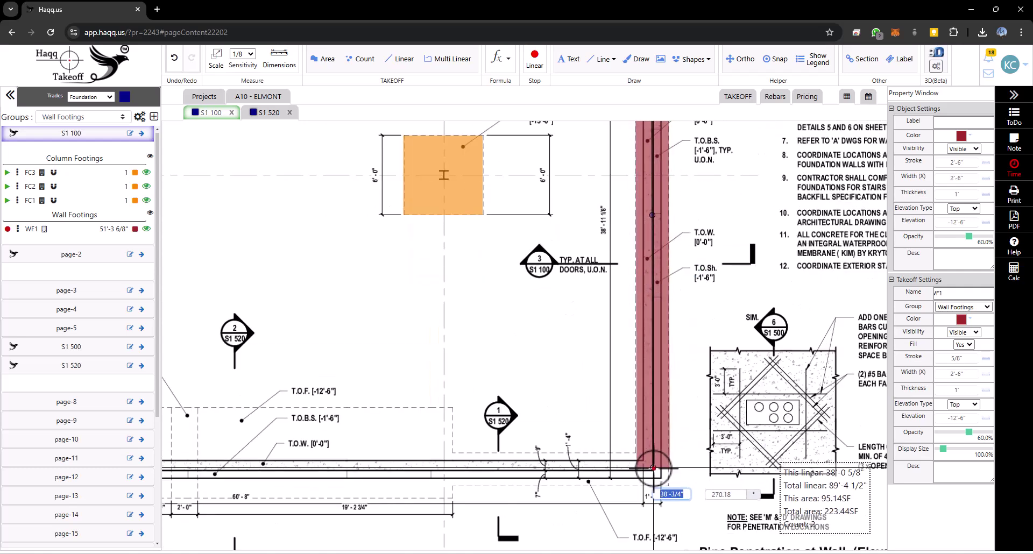
pyautogui.click(653, 471)
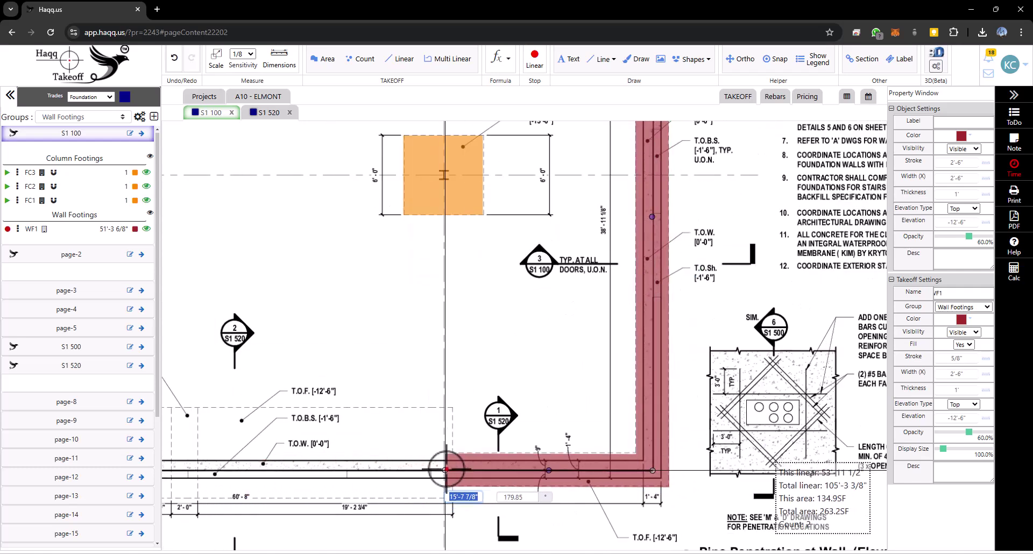
pyautogui.press('Return')
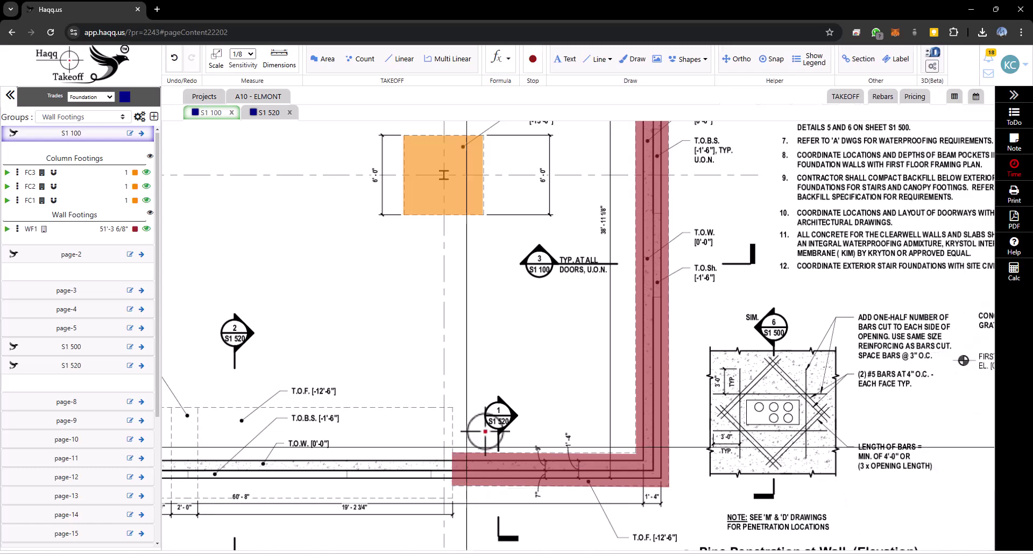
# Edit the lower WF1 run and realign its corner point with the wall corner.
pyautogui.rightClick(654, 360)
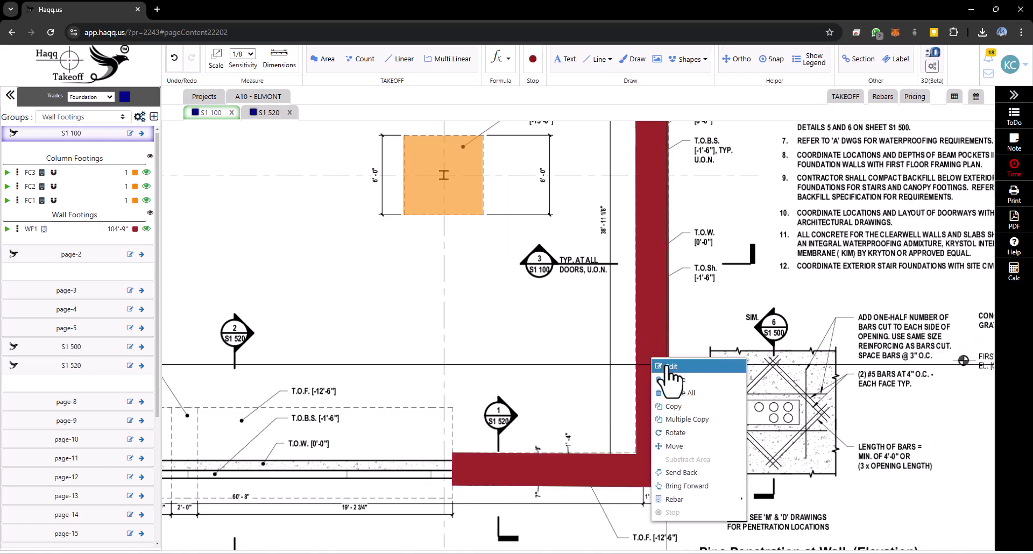
pyautogui.click(671, 367)
pyautogui.scroll(-2, 675, 457)
pyautogui.scroll(3, 665, 473)
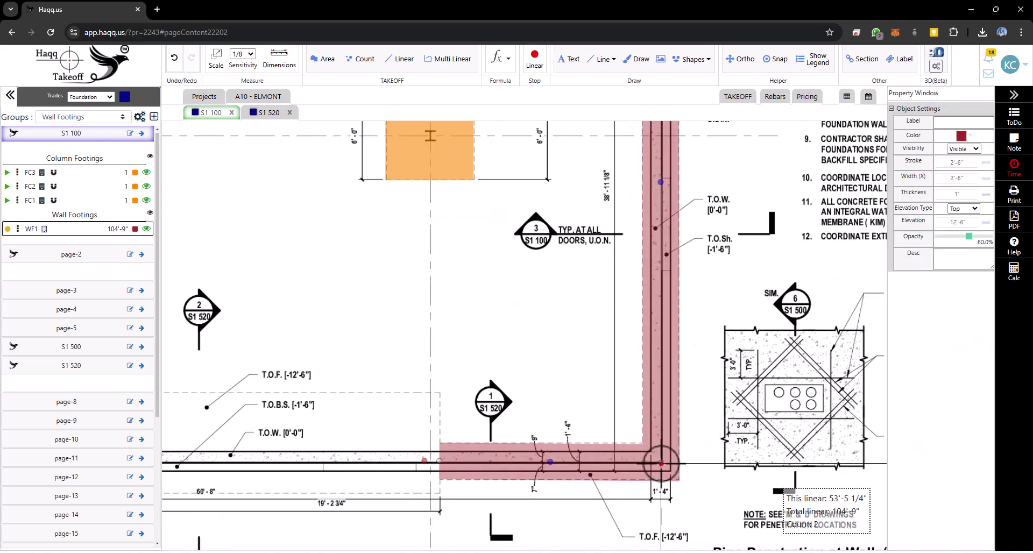
pyautogui.click(661, 463)
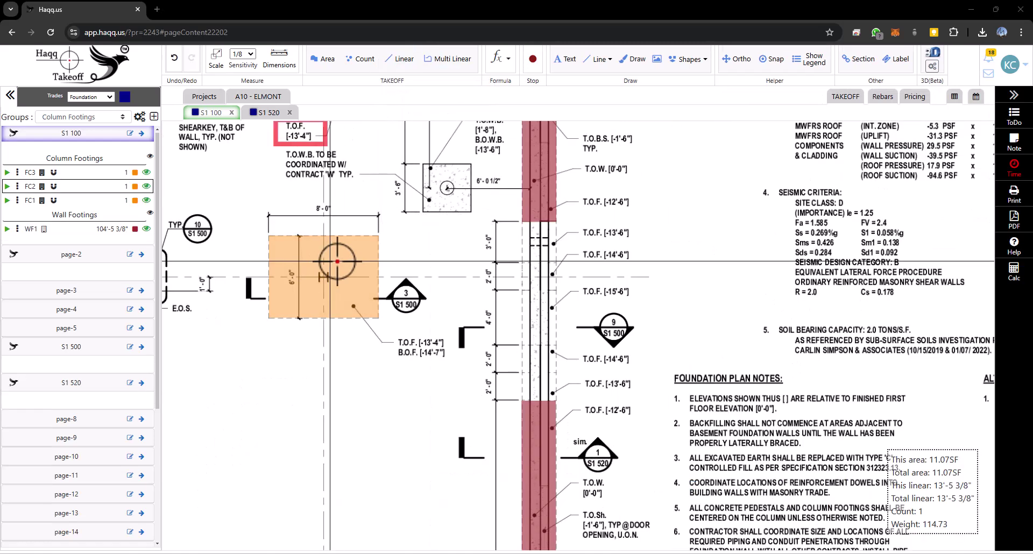
# Open the 3D view and orbit to a side view to examine the gap between the two WF1 runs.
pyautogui.click(937, 57)
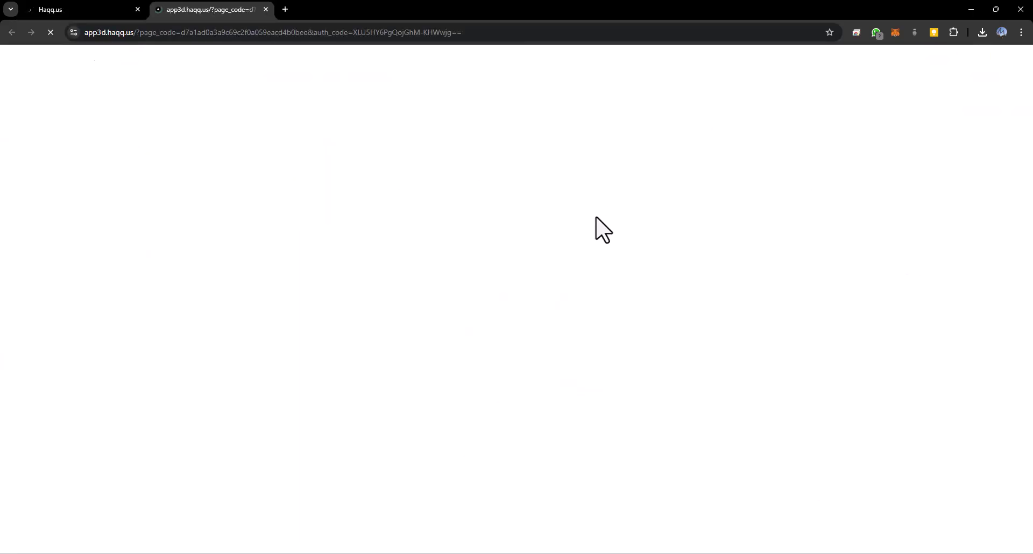
pyautogui.moveTo(576, 385); pyautogui.dragTo(457, 236)
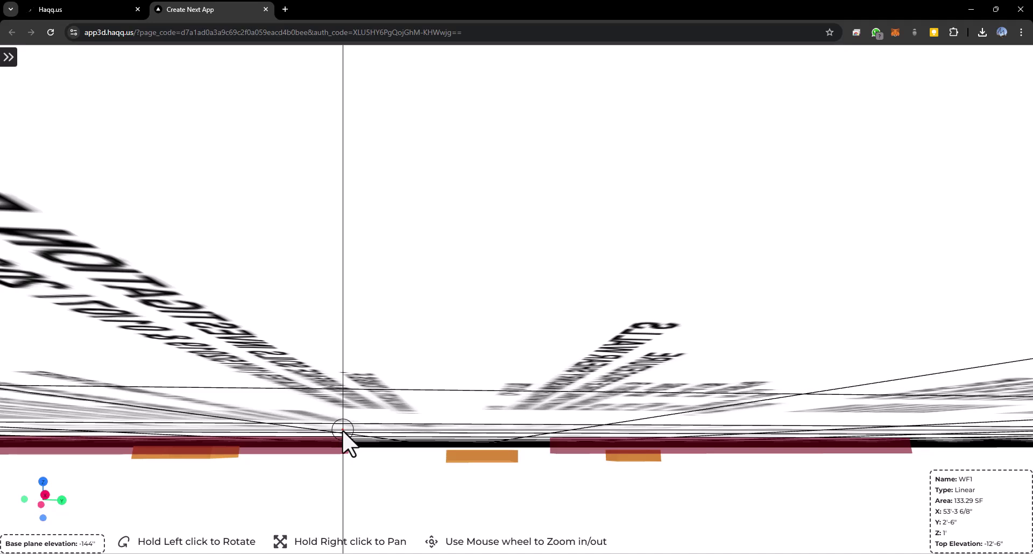
# Return to the plan, resume WF1 and draw a vertical segment over the upper T.O.F. [-13'-6"] step, overlapping the run above.
pyautogui.click(80, 11)
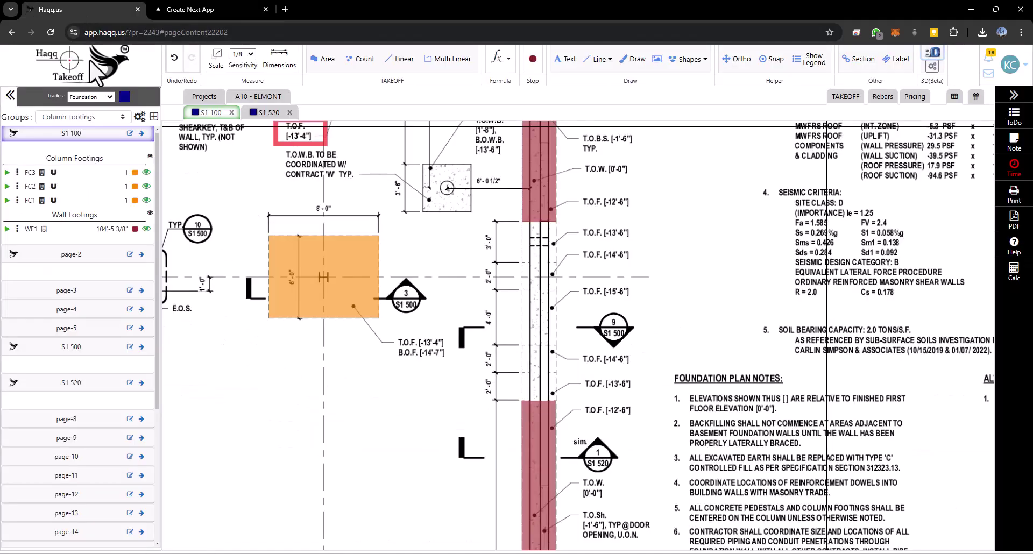
pyautogui.click(8, 229)
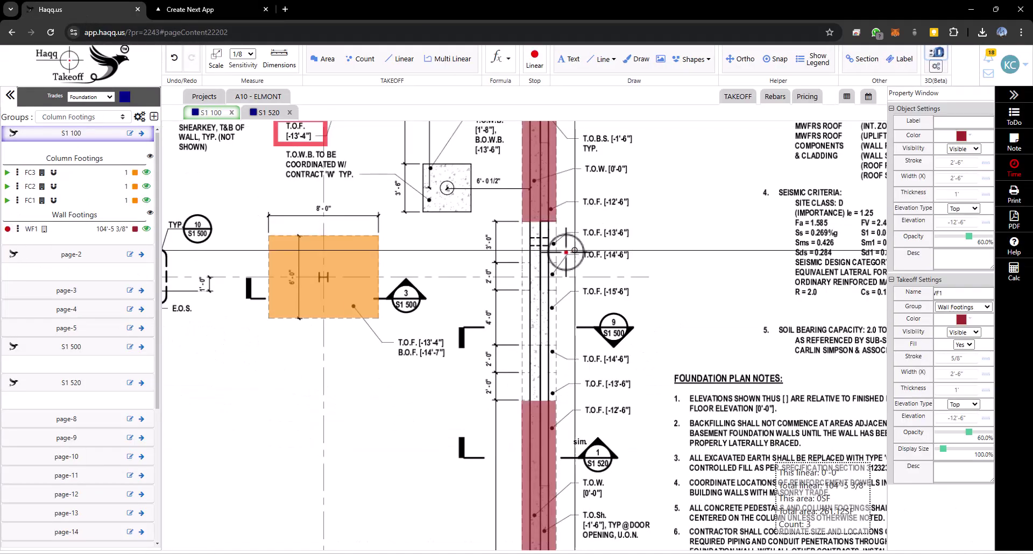
pyautogui.click(539, 264)
pyautogui.press('F8')
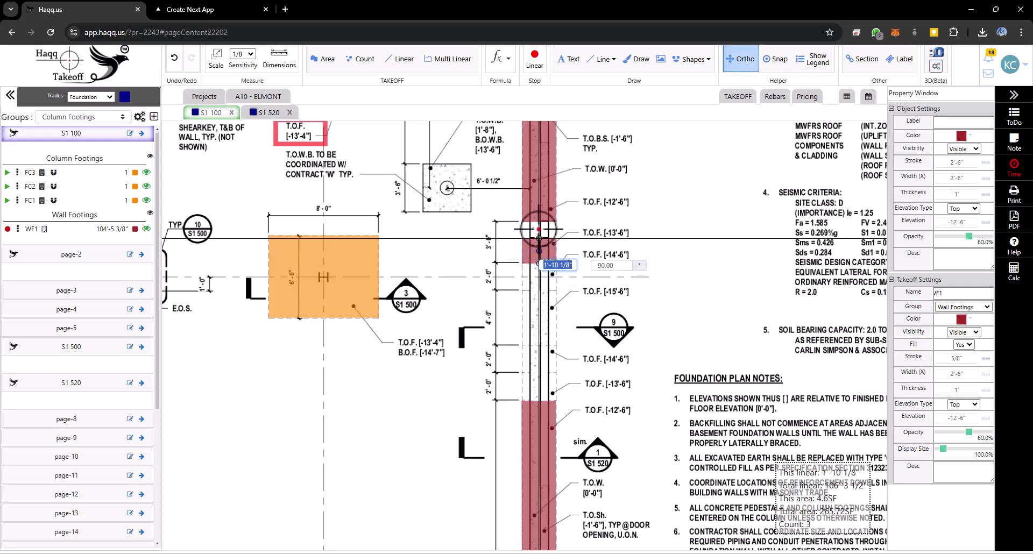
pyautogui.doubleClick(539, 205)
pyautogui.press('F8')
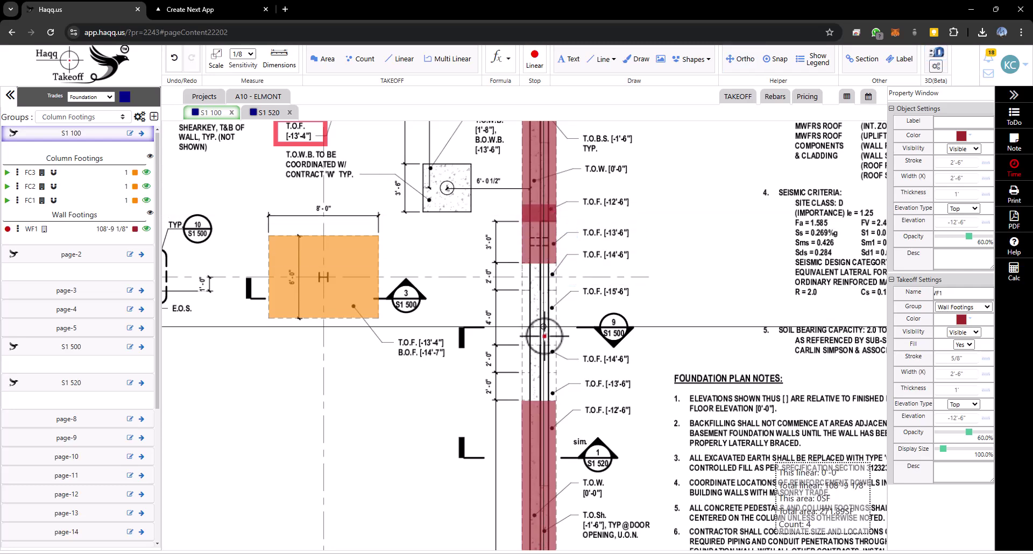
# Draw a vertical WF1 segment about 3'-2" long over the lower T.O.F. [-13'-6"] step, overlapping the run below.
pyautogui.click(539, 373)
pyautogui.press('F8')
pyautogui.doubleClick(539, 416)
pyautogui.press('F8')
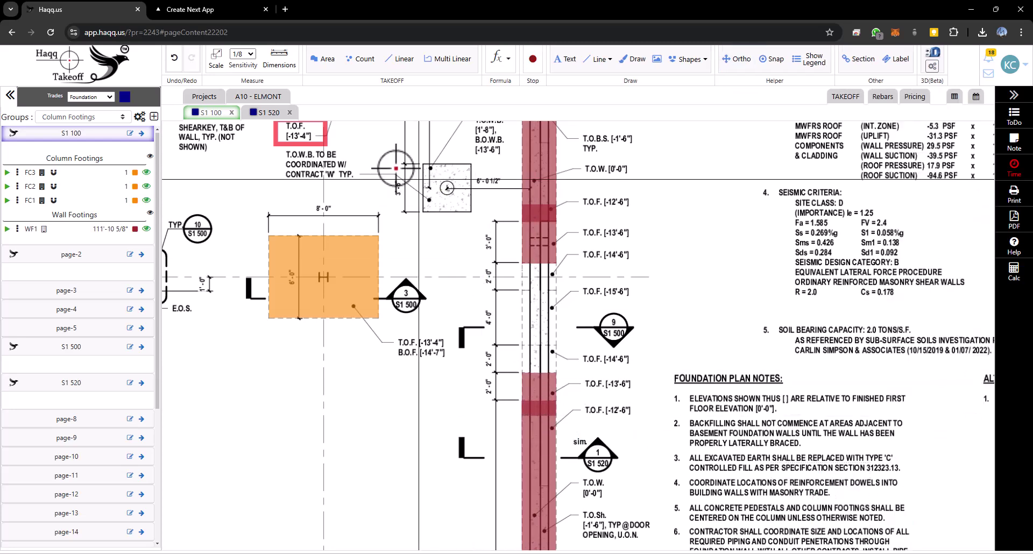
# Switch to the 3D view and orbit around the two new overlapping WF1 segments to check their levels.
pyautogui.click(205, 10)
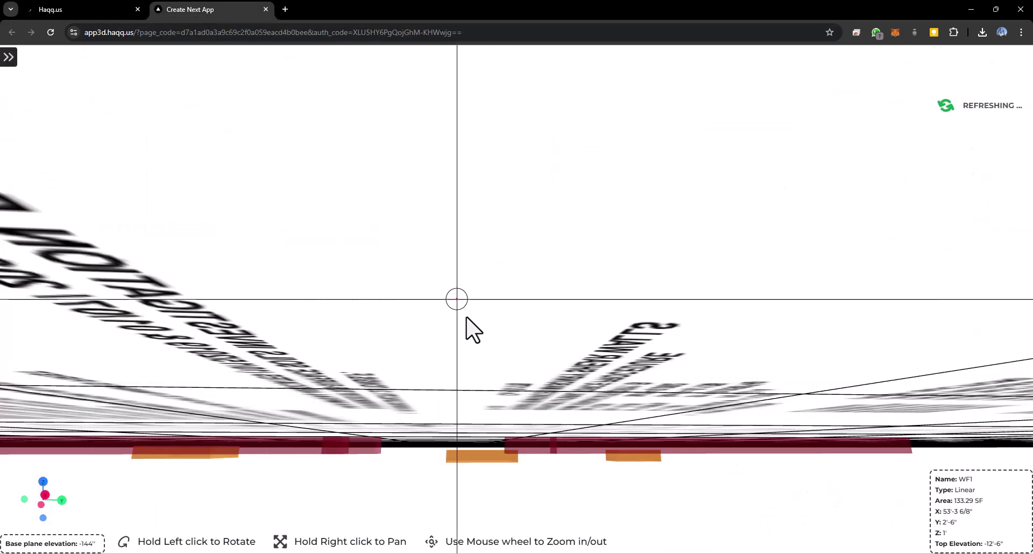
pyautogui.moveTo(392, 459)
pyautogui.mouseDown()
pyautogui.moveTo(402, 466)
pyautogui.moveTo(401, 446)
pyautogui.mouseUp()
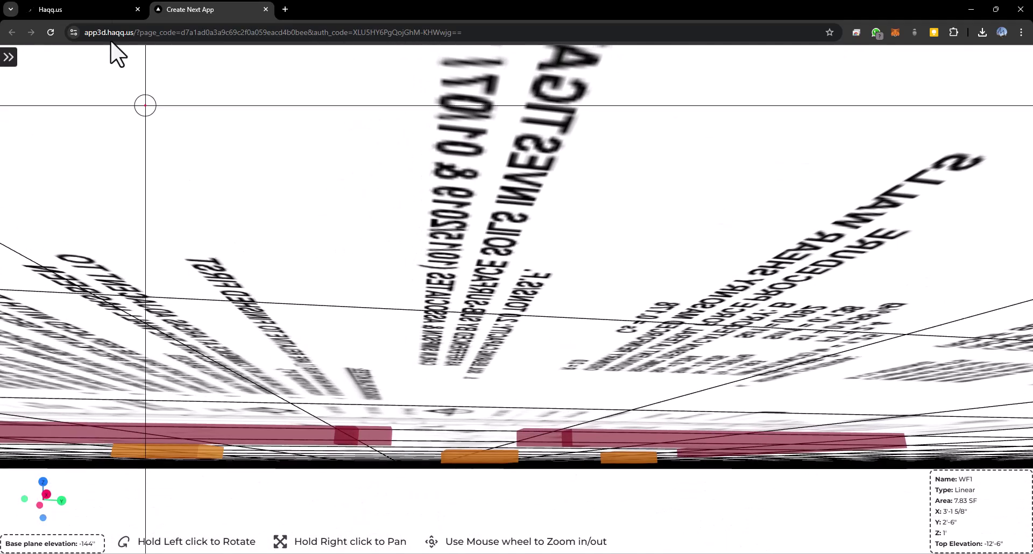
# Return to the plan and set the upper stepped WF1 segment's top elevation to -13'-6".
pyautogui.click(98, 8)
pyautogui.rightClick(540, 245)
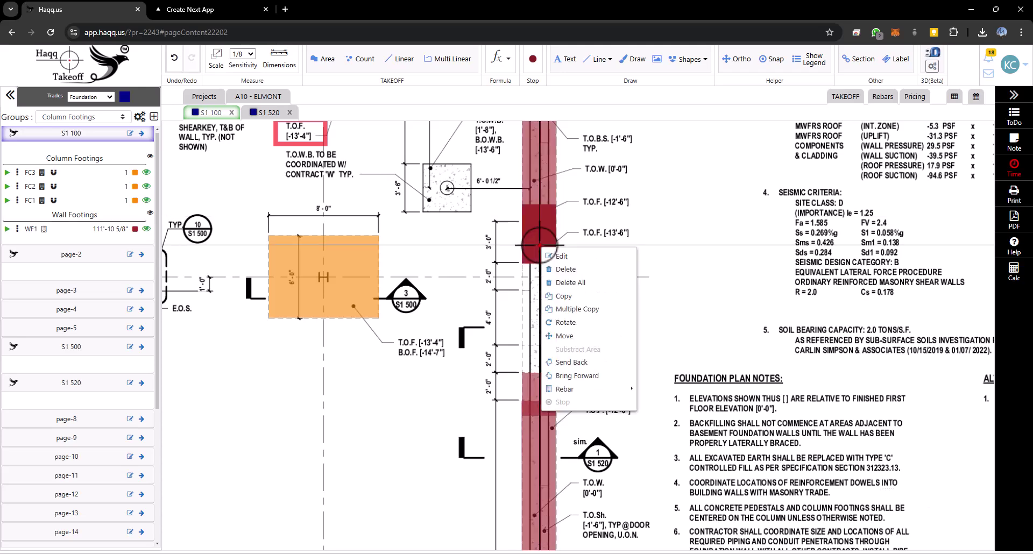
pyautogui.click(563, 257)
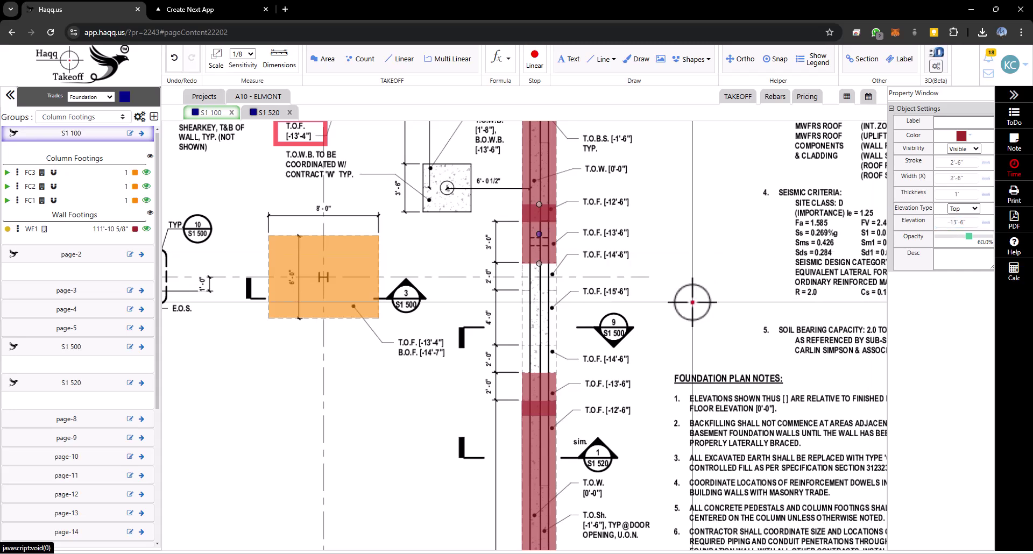
# Finish editing the upper segment and set the elevation of the lower WF1 segment beside the T.O.F. [-13'-6"] note.
pyautogui.rightClick(541, 233)
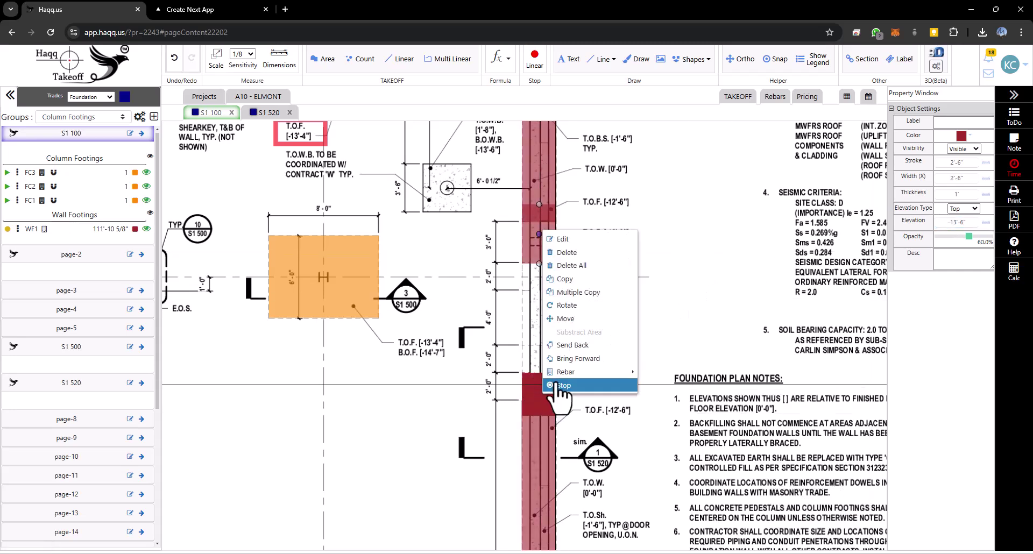
pyautogui.click(573, 252)
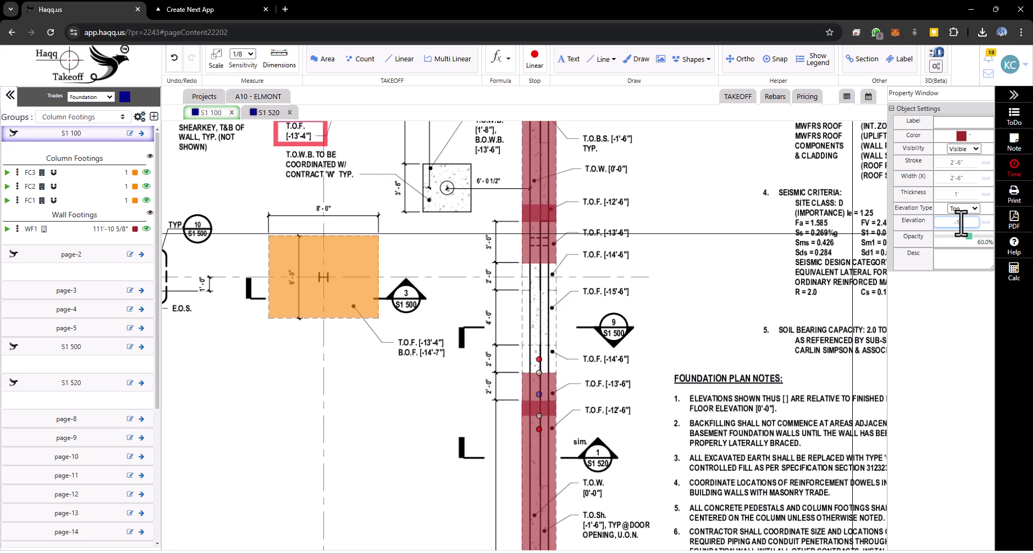
pyautogui.click(986, 222)
pyautogui.press('Escape')
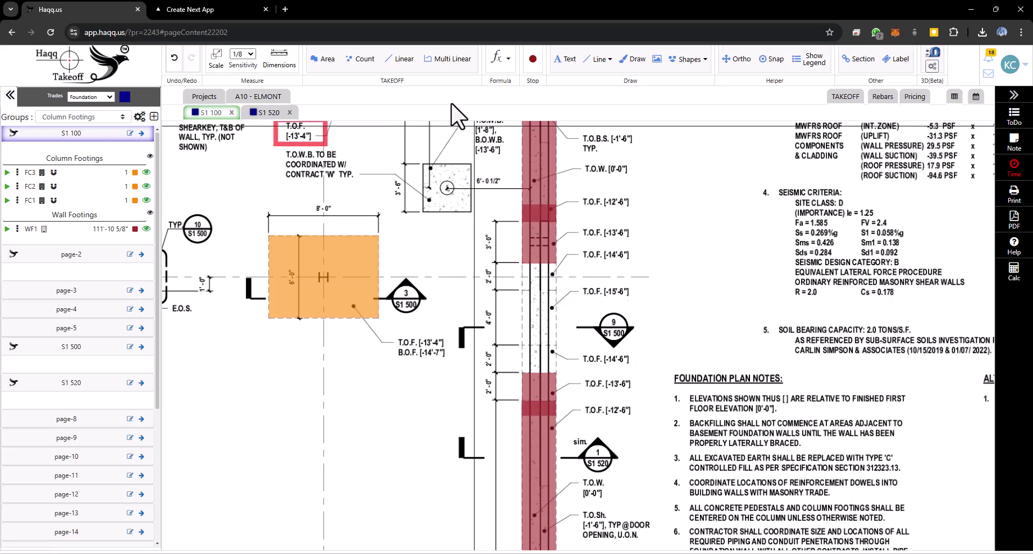
# Check the steps in 3D and draw two WF1 segments, each about 3'-1" long, over the lower and upper T.O.F. [-14'-6"] steps.
pyautogui.click(202, 9)
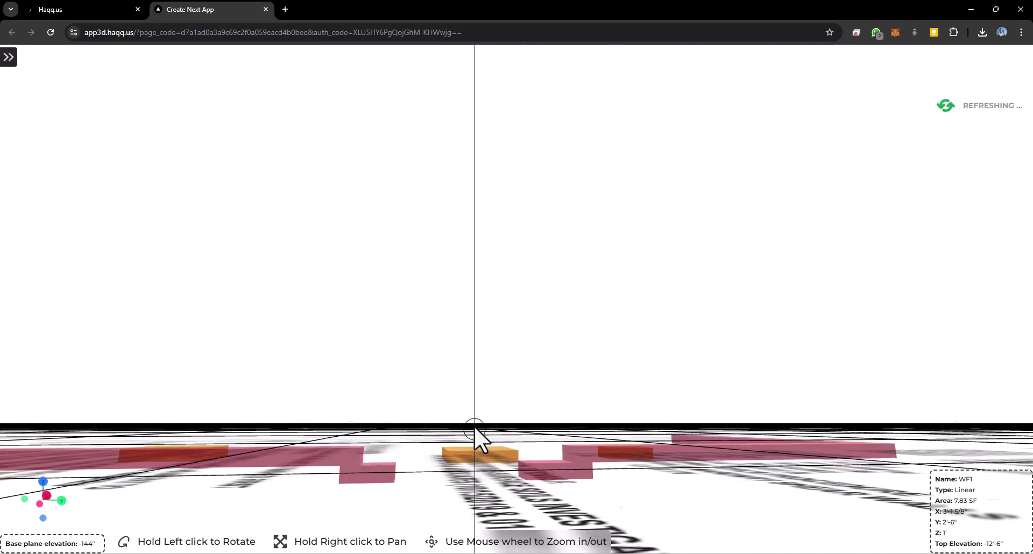
pyautogui.click(104, 9)
pyautogui.click(7, 228)
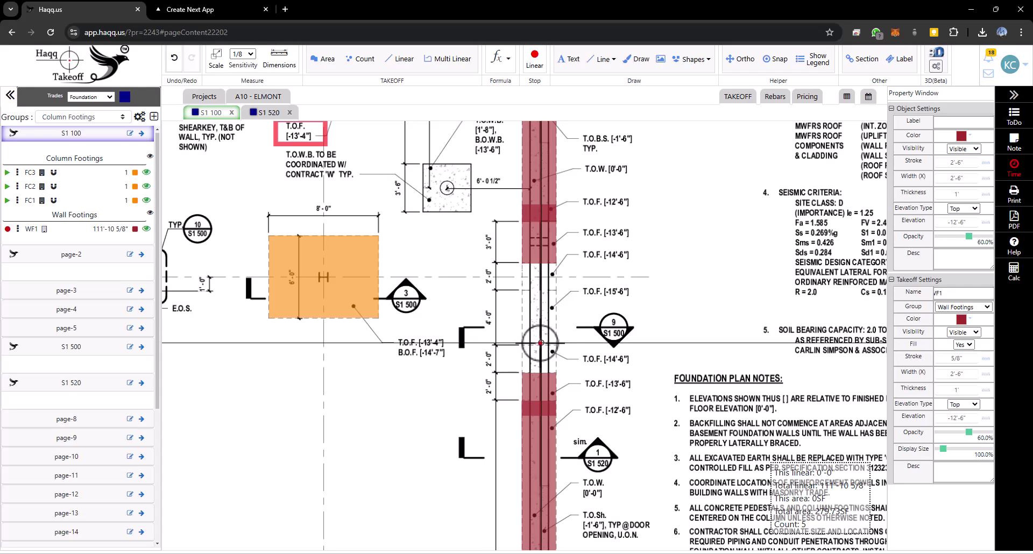
pyautogui.click(539, 344)
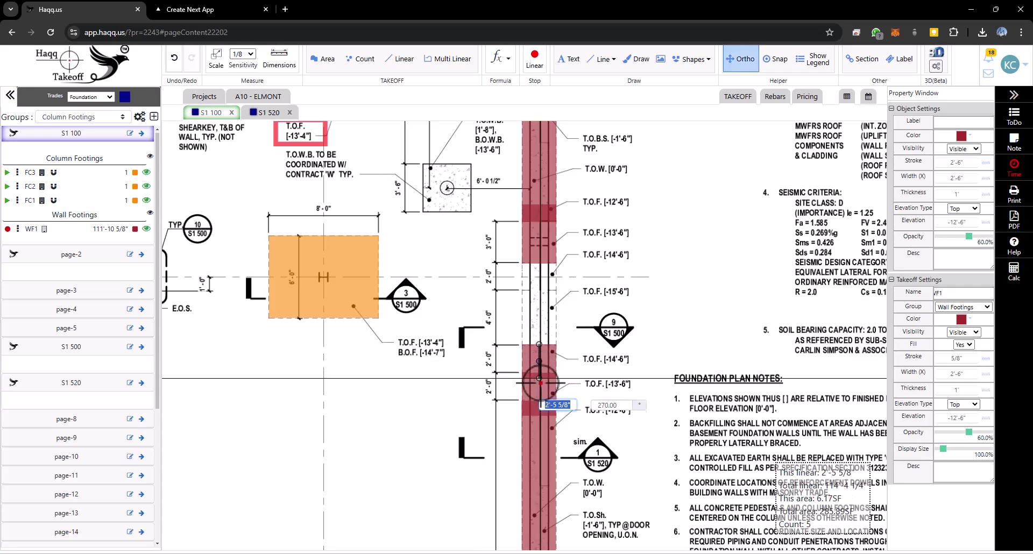
pyautogui.click(541, 386)
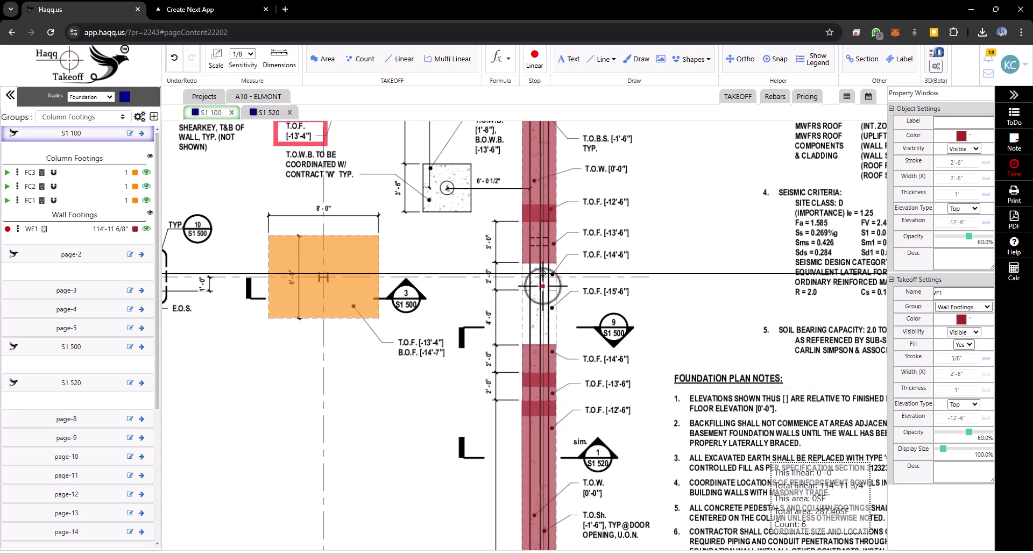
pyautogui.click(538, 291)
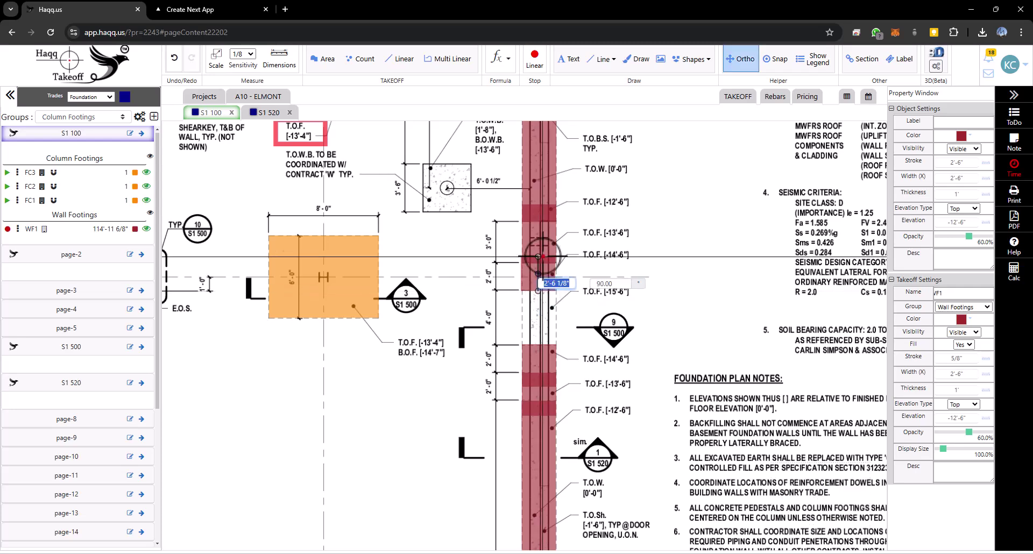
pyautogui.click(538, 248)
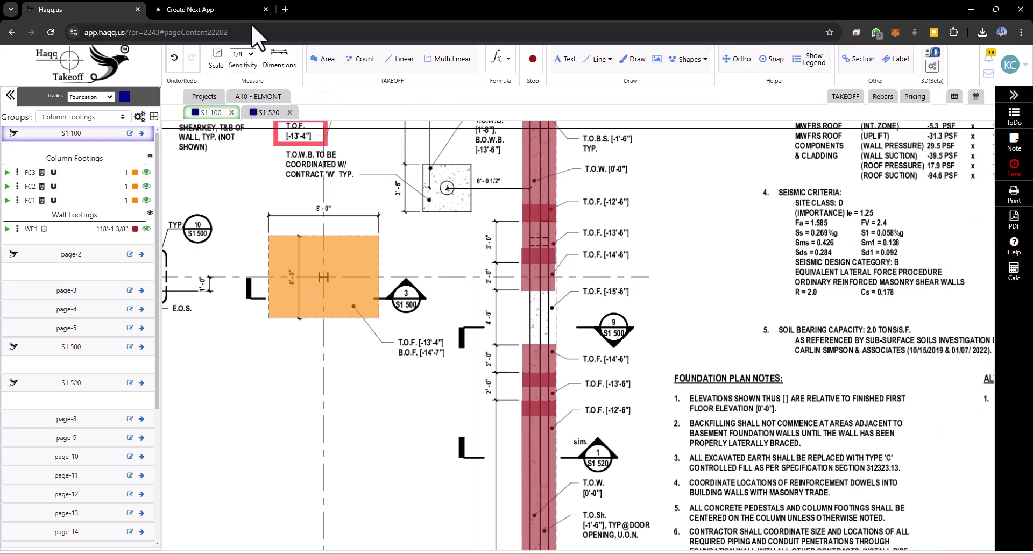
# Set the top elevation of both WF1 segments beside the T.O.F. [-14'-6"] notes to -14'-6".
pyautogui.rightClick(543, 273)
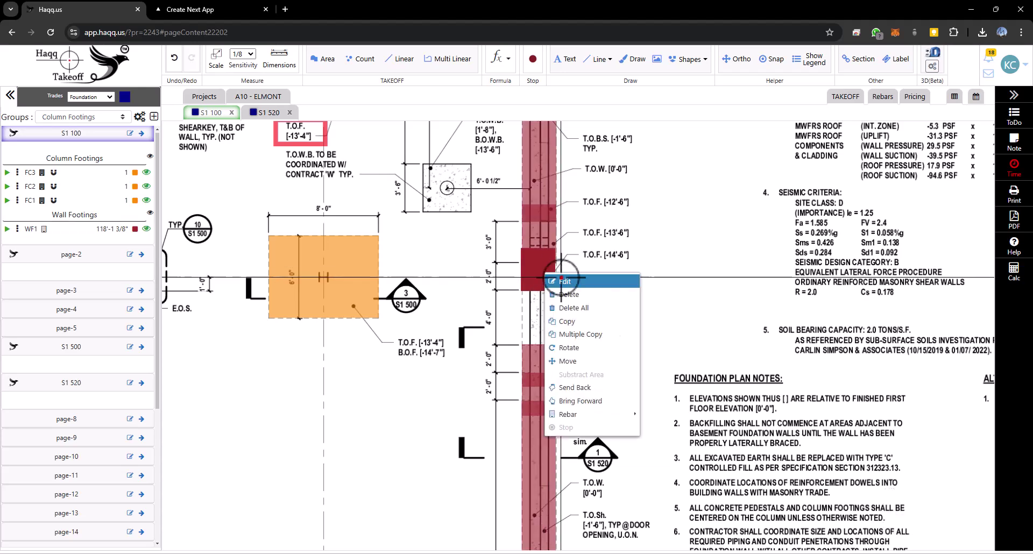
pyautogui.click(561, 282)
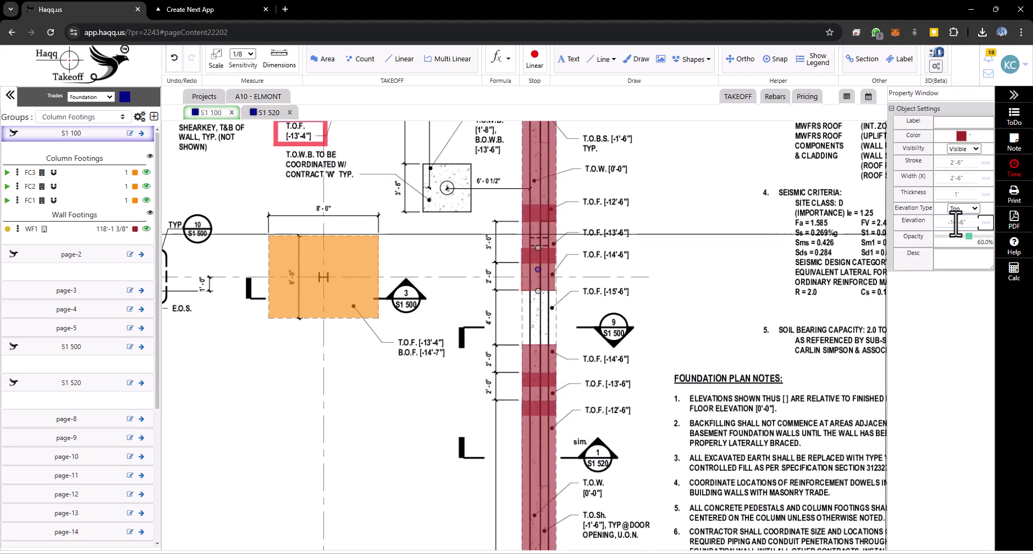
pyautogui.rightClick(545, 367)
pyautogui.click(564, 372)
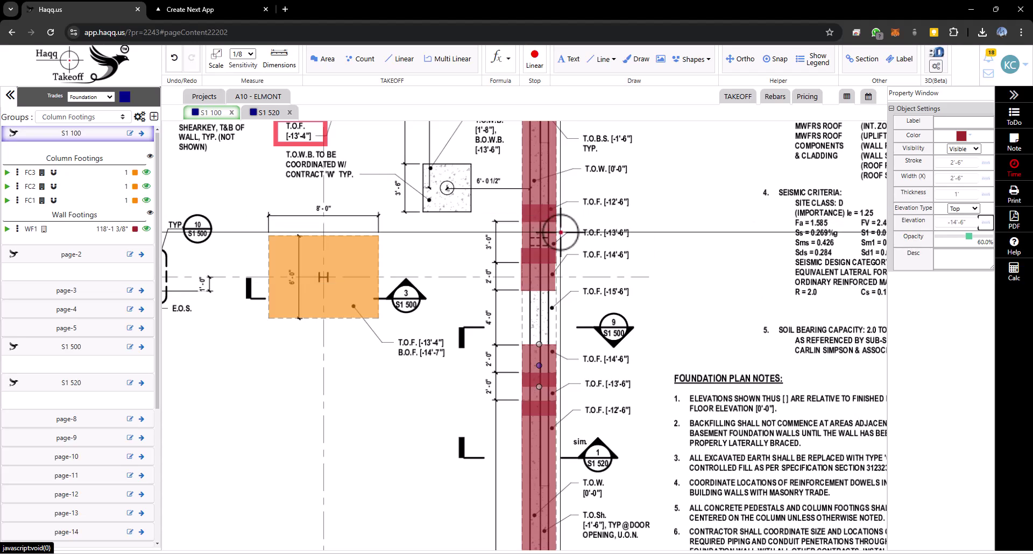
pyautogui.press('Escape')
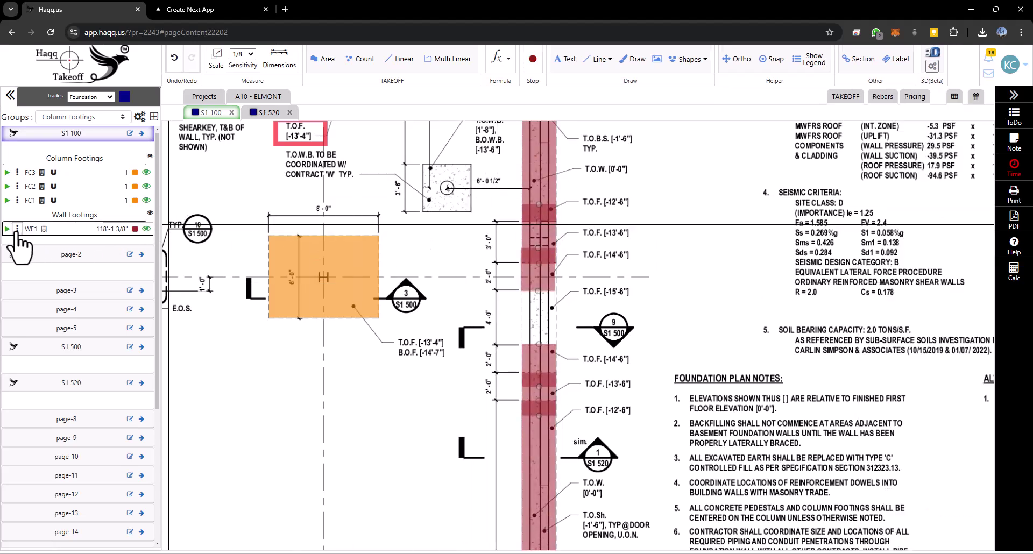
# Review the WF1 Multi Linear settings for width, thickness and elevation, and close them without changes.
pyautogui.click(18, 229)
pyautogui.click(80, 236)
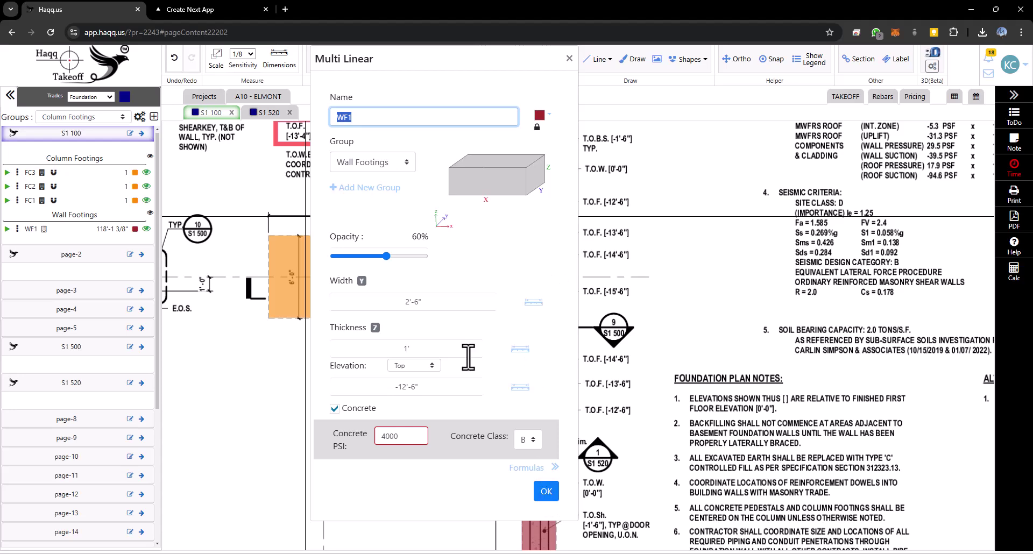
pyautogui.click(568, 58)
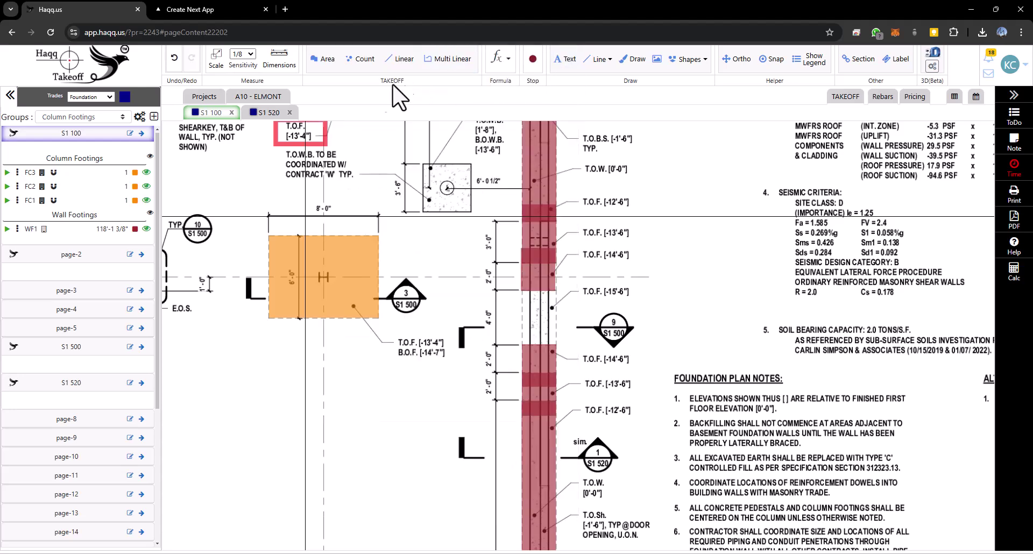
# Inspect the levels of the two T.O.F. [-14'-6"] WF1 steps in the 3D view and return to the plan.
pyautogui.click(203, 10)
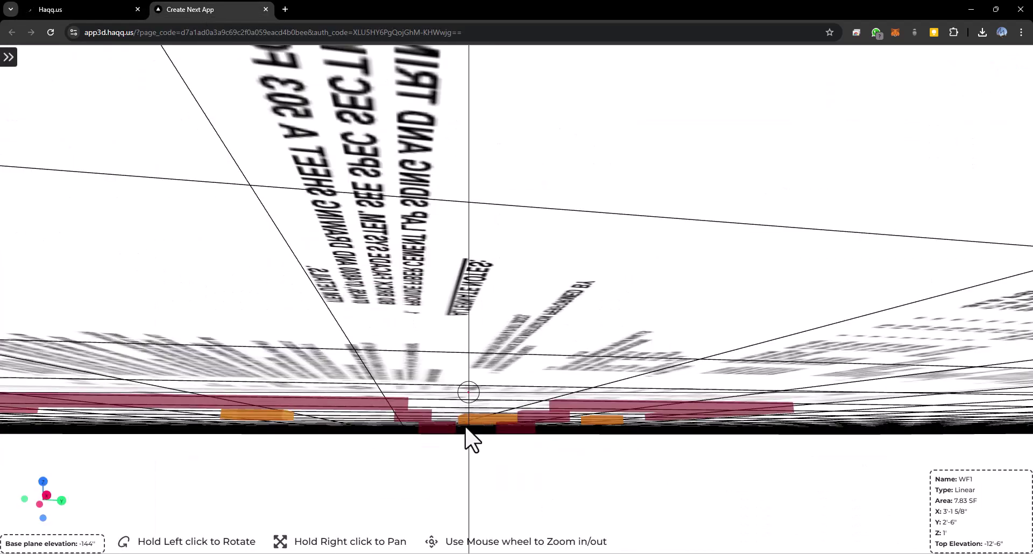
pyautogui.moveTo(467, 409)
pyautogui.mouseDown()
pyautogui.moveTo(471, 422)
pyautogui.moveTo(469, 408)
pyautogui.mouseUp()
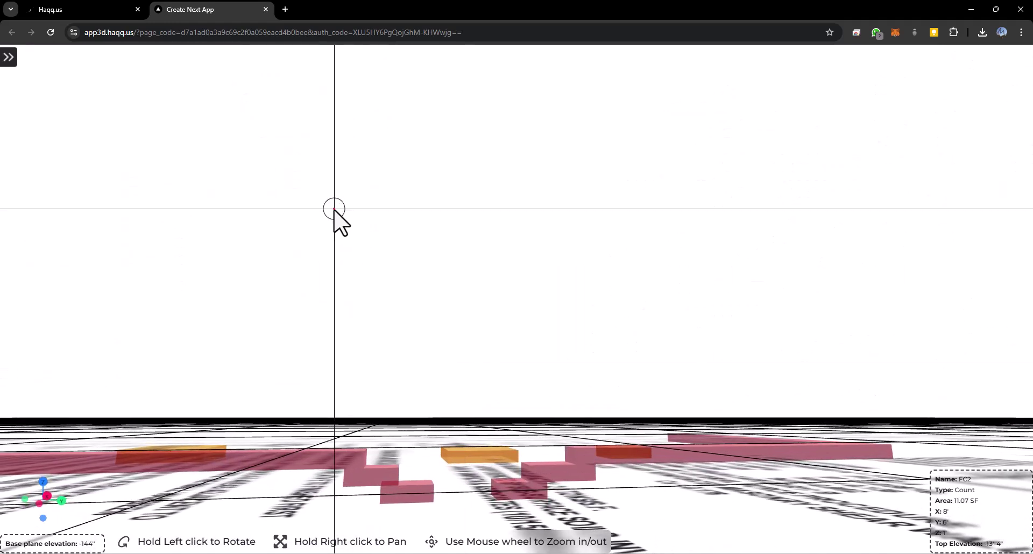
pyautogui.click(111, 11)
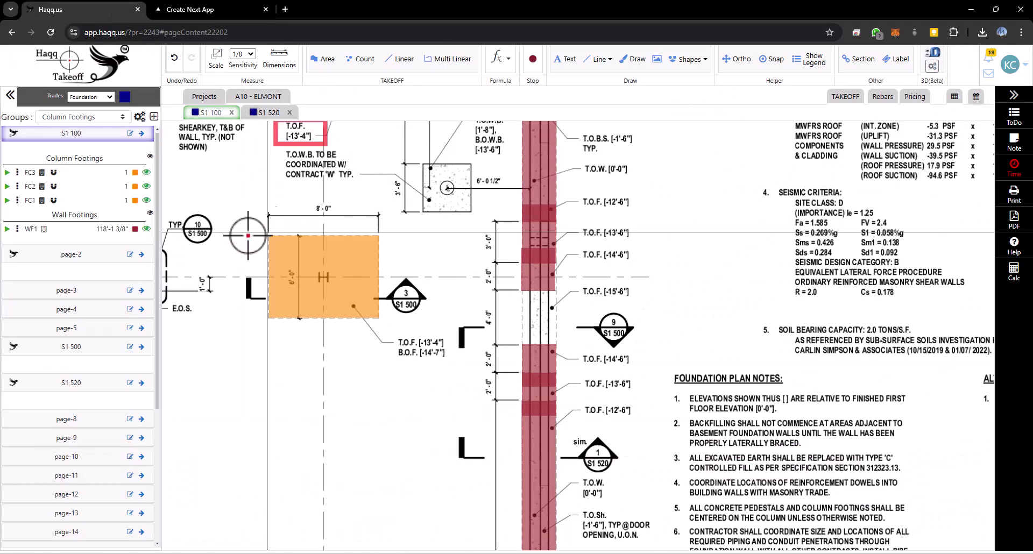
pyautogui.click(7, 229)
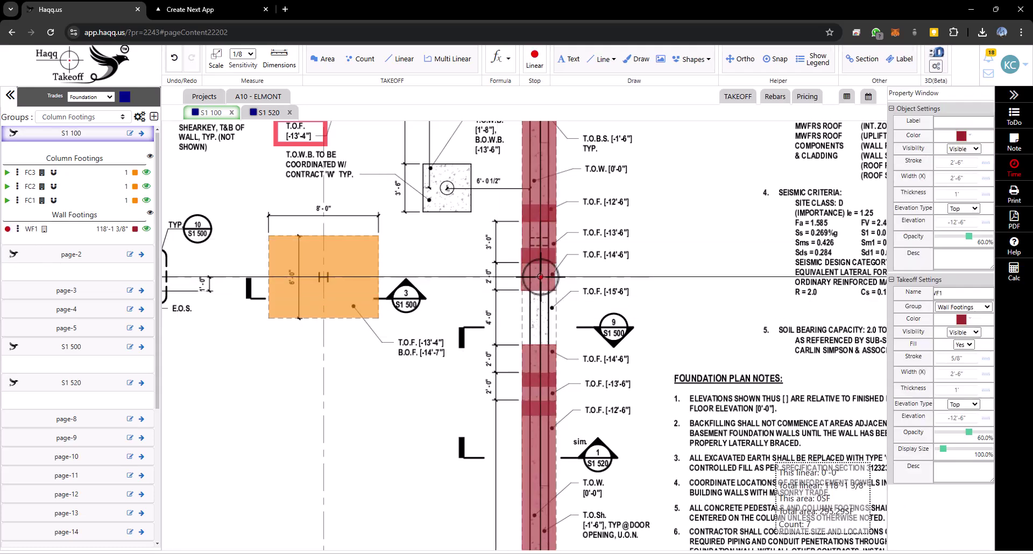
pyautogui.click(541, 277)
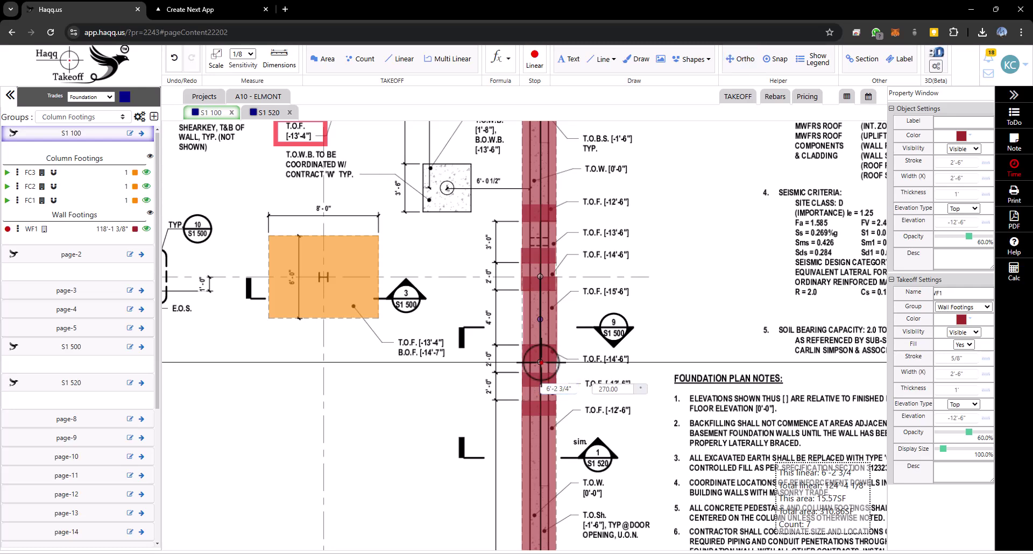
pyautogui.click(8, 229)
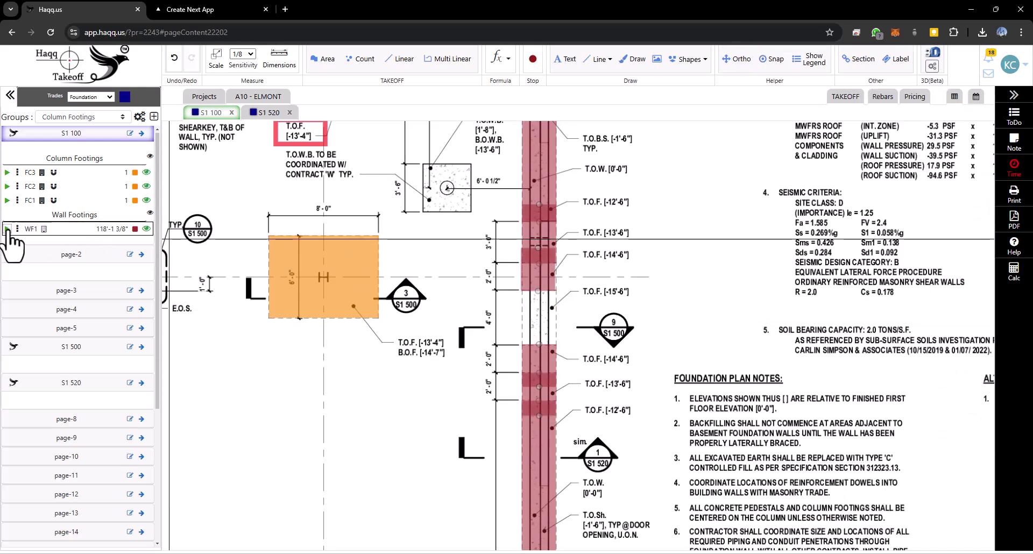
# Draw a vertical WF1 segment about 6'-3" long over the T.O.F. [-15'-6"] step and set its top elevation to -15'-6".
pyautogui.click(8, 228)
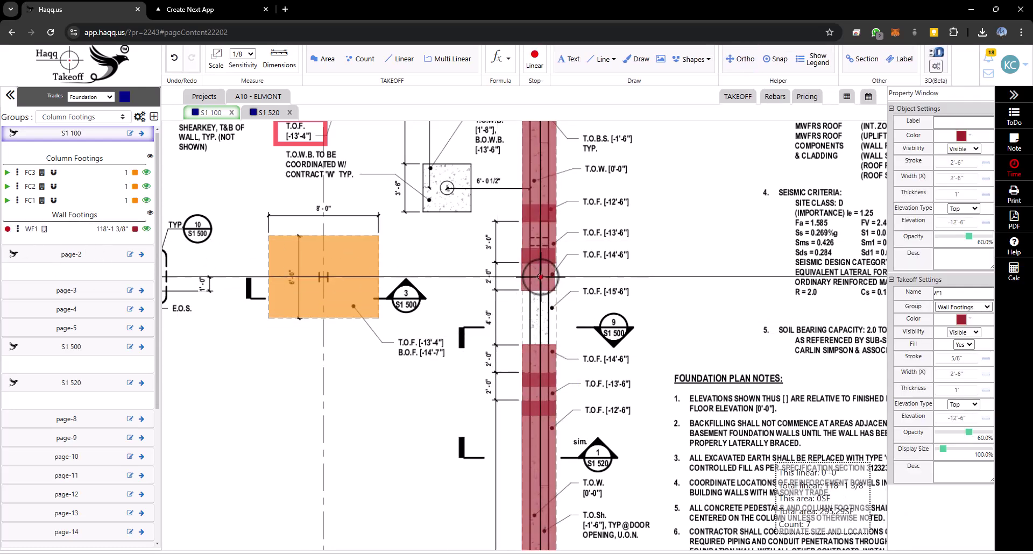
pyautogui.click(540, 277)
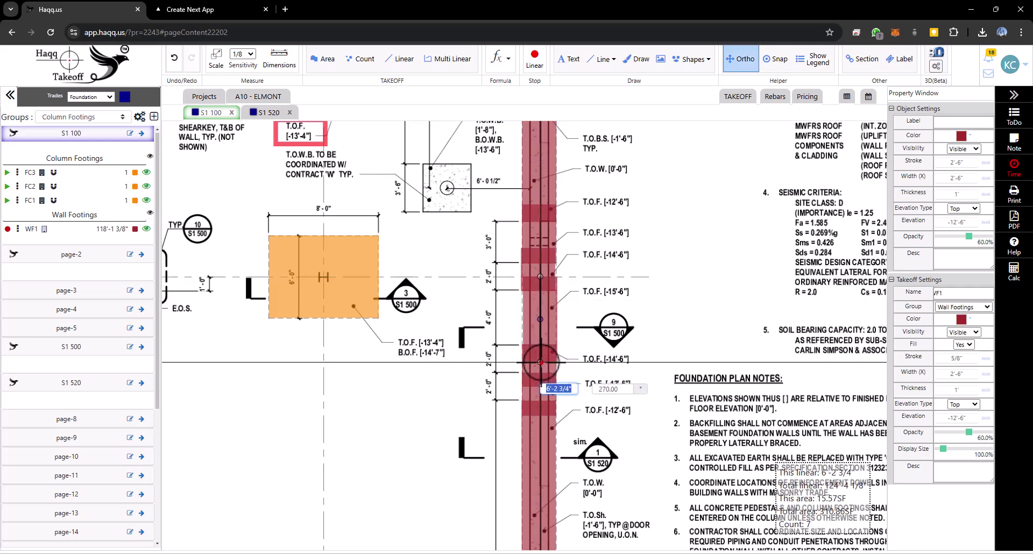
pyautogui.click(541, 362)
pyautogui.rightClick(546, 316)
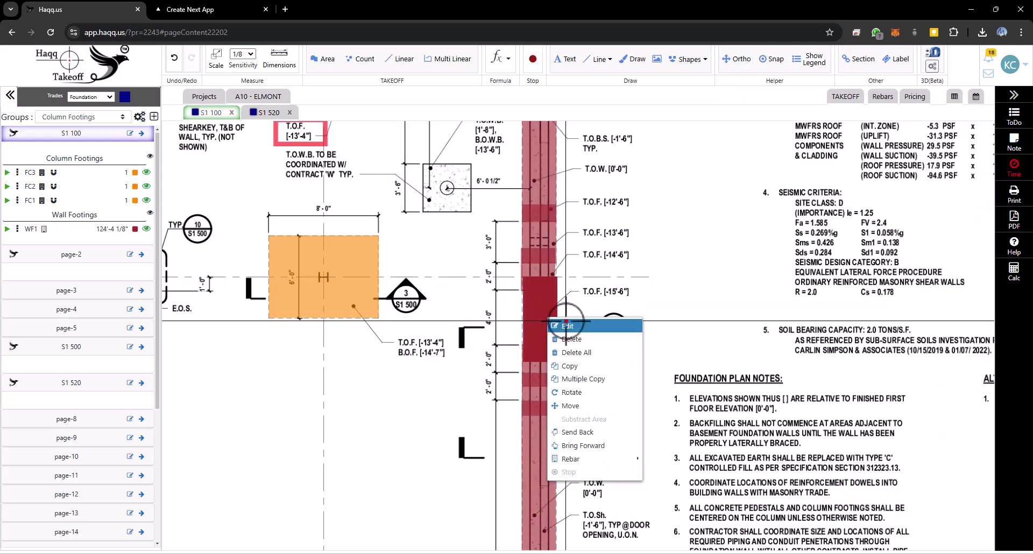
pyautogui.click(580, 324)
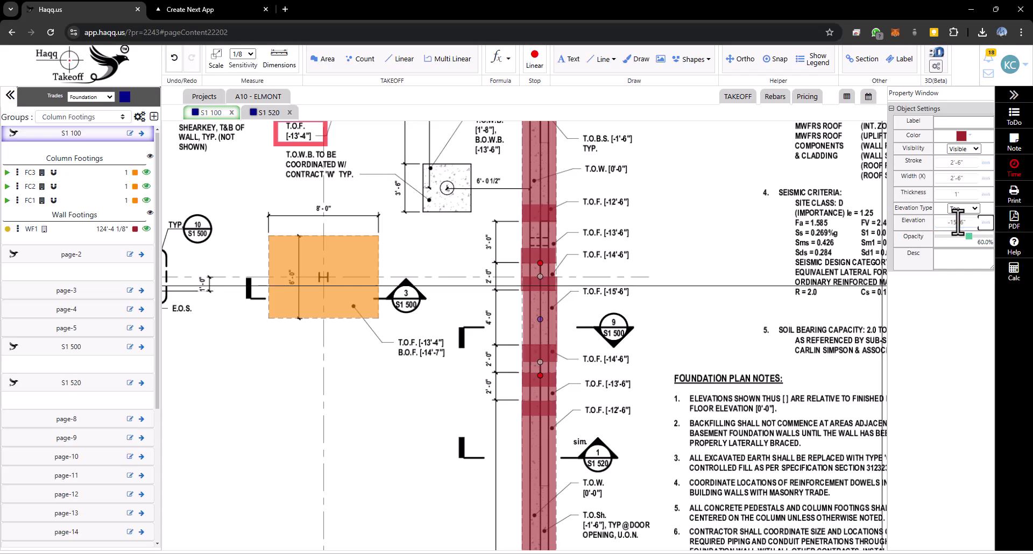
pyautogui.press('Escape')
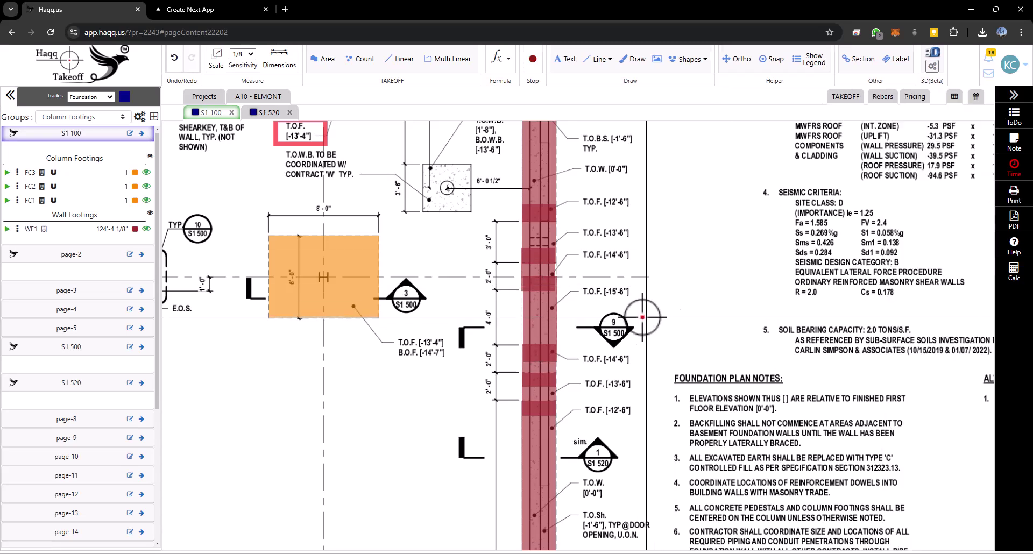
# Orbit around the stepped WF1 footing in the 3D view to check the complete run down to the lowest segment.
pyautogui.click(211, 11)
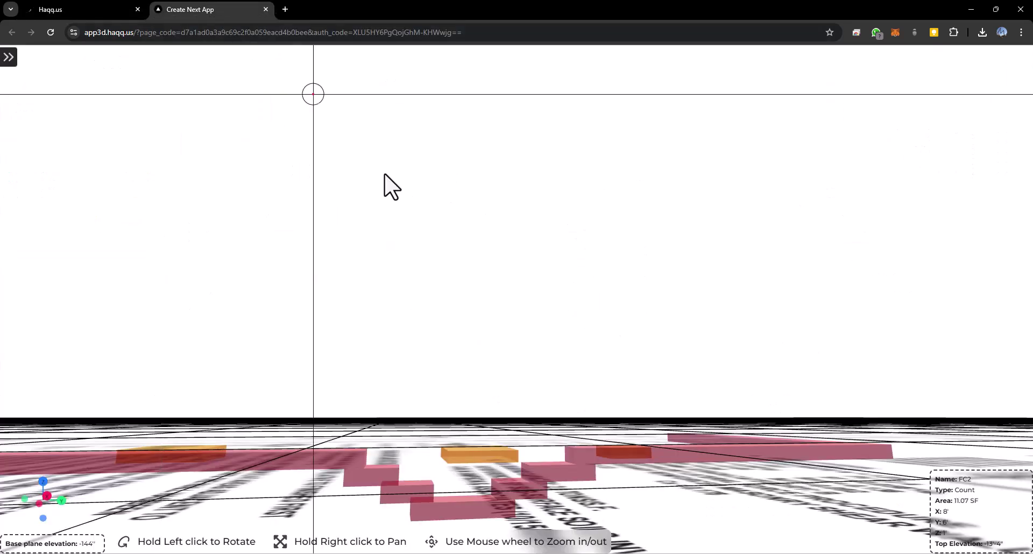
pyautogui.scroll(-4, 481, 302)
pyautogui.moveTo(483, 401); pyautogui.dragTo(610, 409)
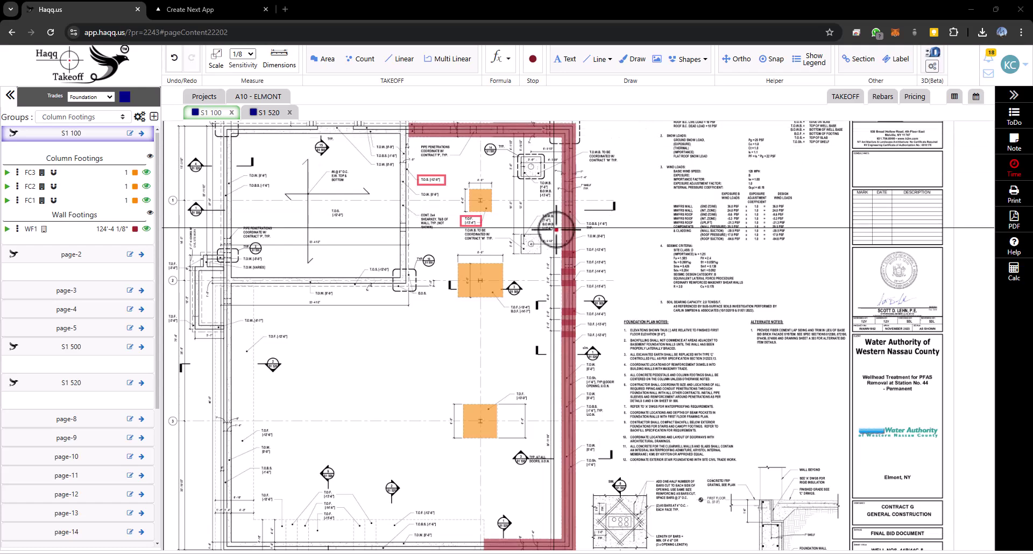
pyautogui.moveTo(565, 231)
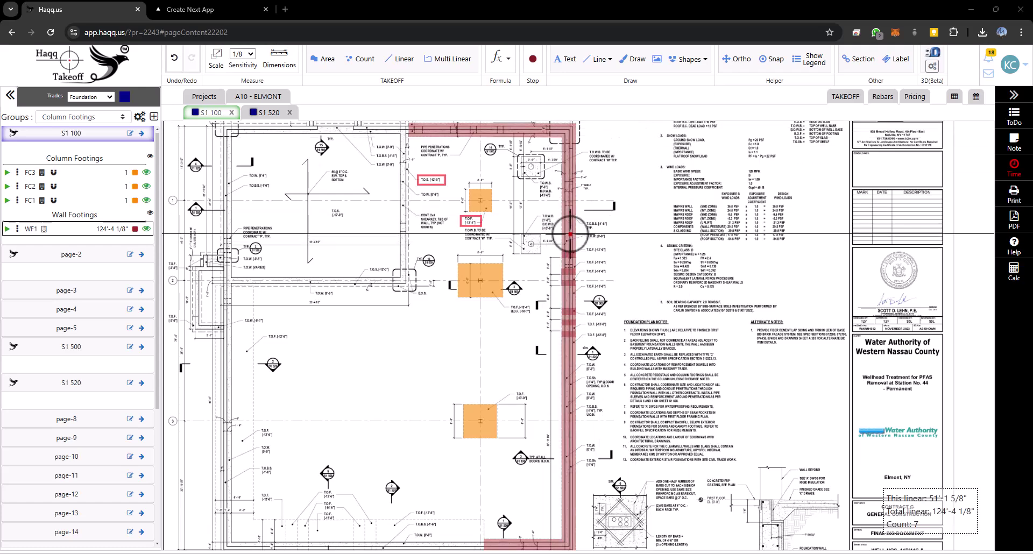
pyautogui.click(269, 113)
pyautogui.moveTo(264, 248); pyautogui.dragTo(337, 260)
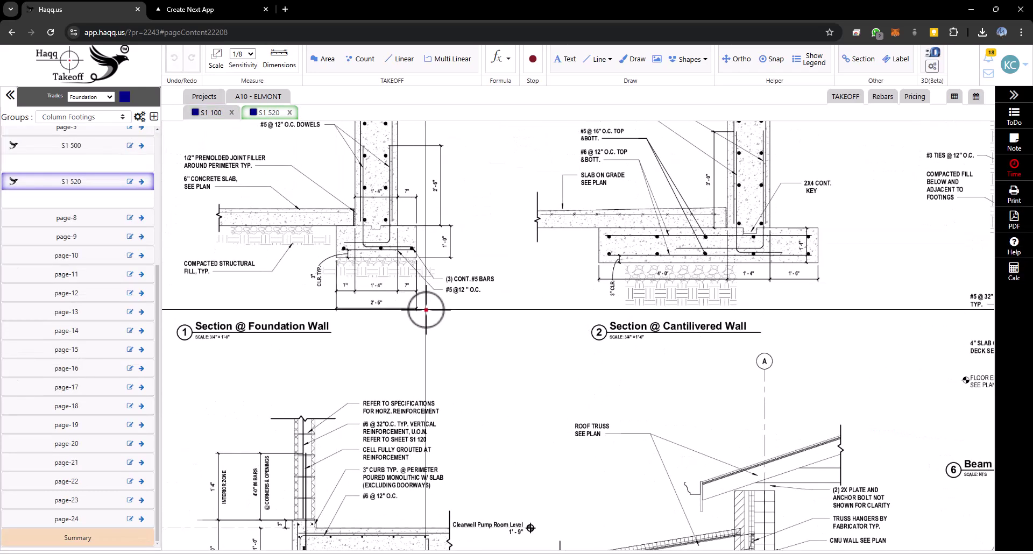
pyautogui.press('d')
pyautogui.moveTo(440, 273); pyautogui.dragTo(500, 285)
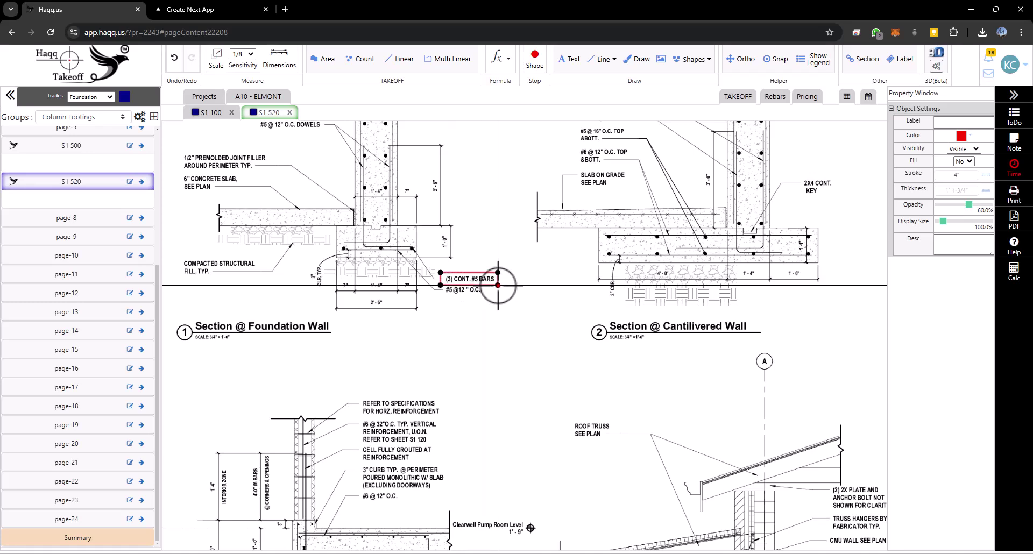
pyautogui.moveTo(442, 300); pyautogui.dragTo(472, 286)
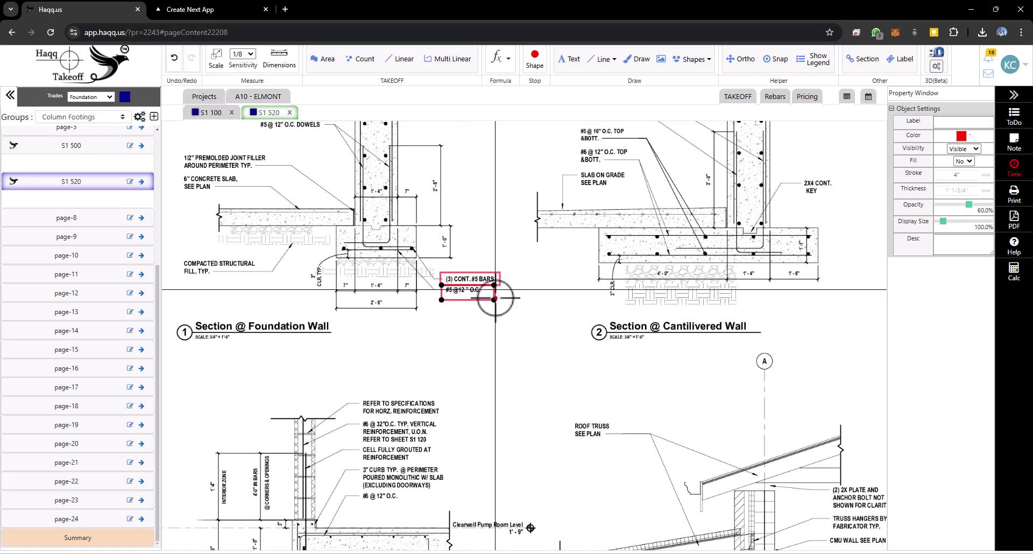
pyautogui.press('Escape')
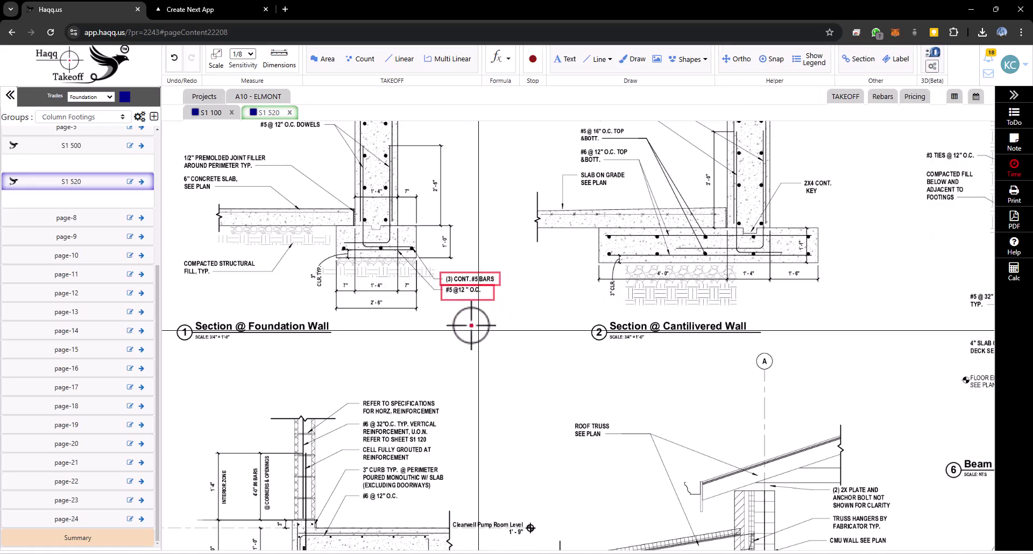
# Back on S1 100, add three #5 bottom bars in the X direction to WF1 with the note CONT, and start another rebar entry.
pyautogui.click(211, 123)
pyautogui.rightClick(572, 236)
pyautogui.moveTo(613, 378)
pyautogui.click(694, 387)
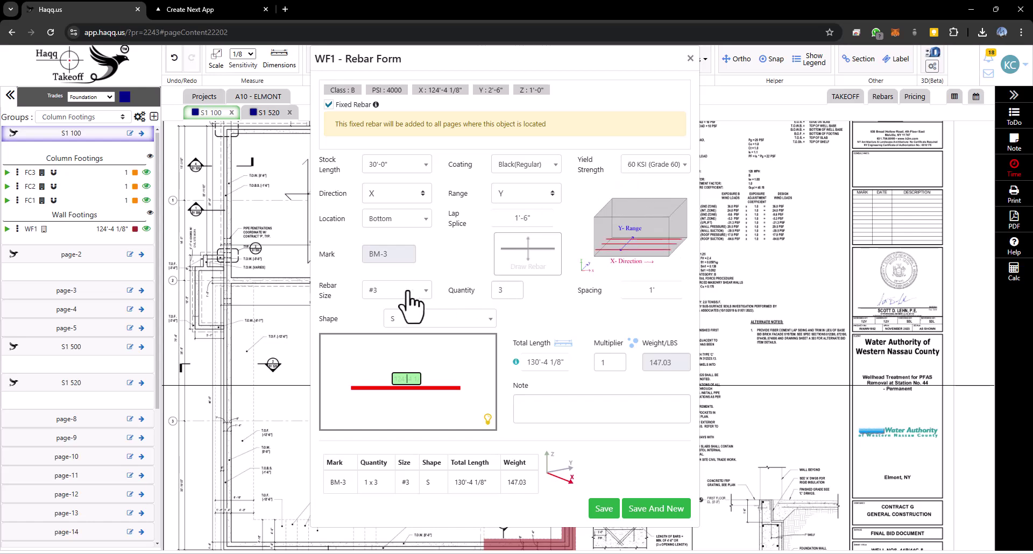
pyautogui.click(385, 370)
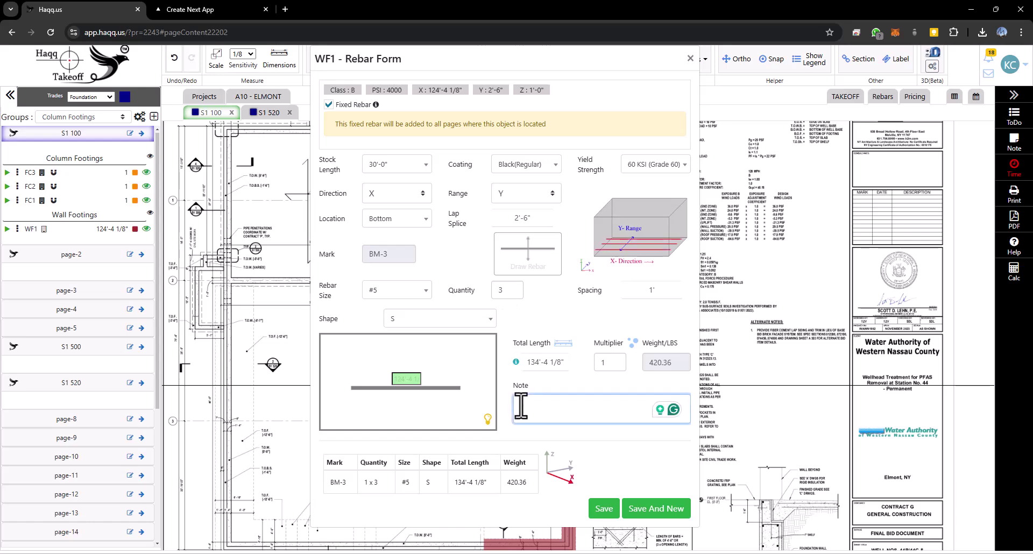
pyautogui.press('capslock')
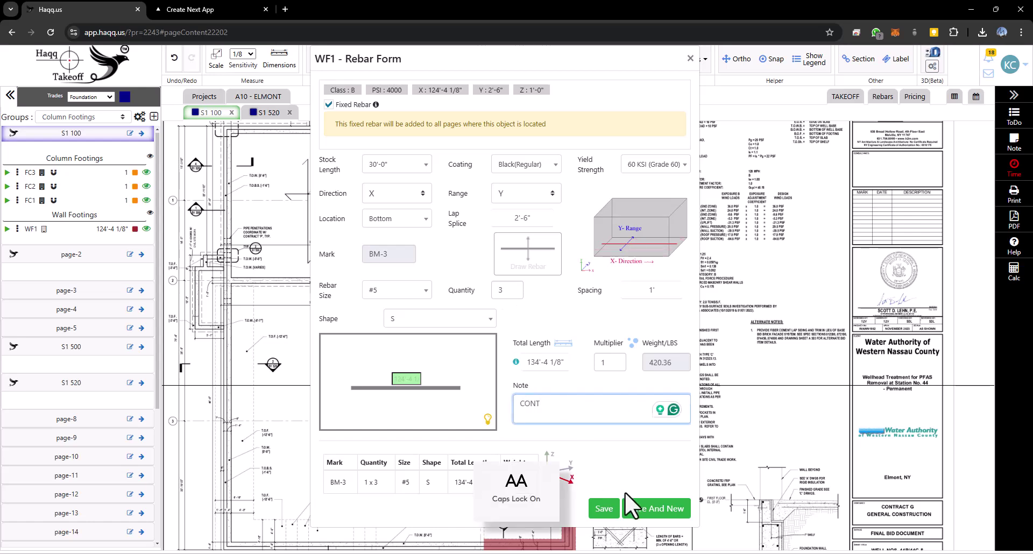
pyautogui.click(648, 511)
pyautogui.press('capslock')
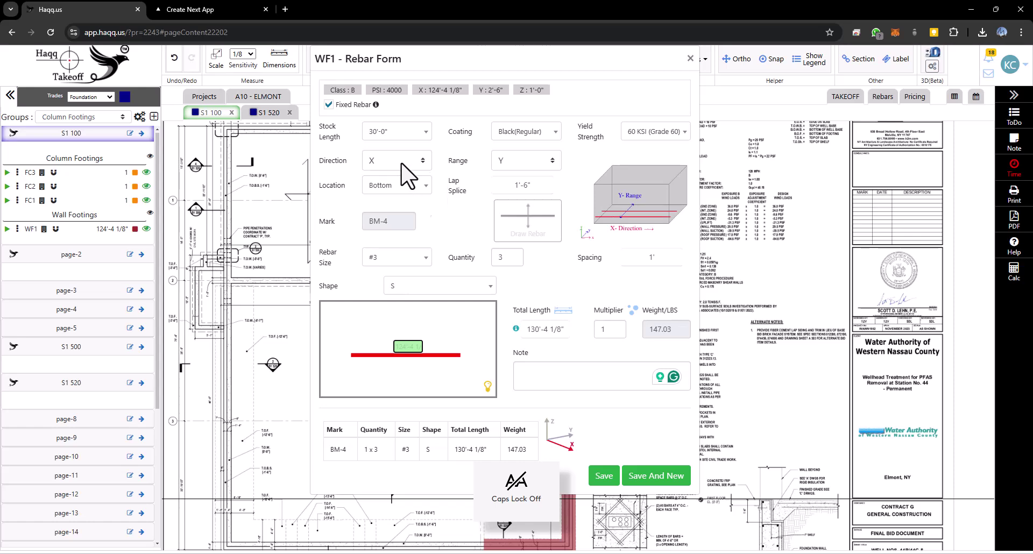
# Add #5 bottom bars in the Y direction to WF1 at 1' spacing with a short-way note, and save the rebar.
pyautogui.click(397, 190)
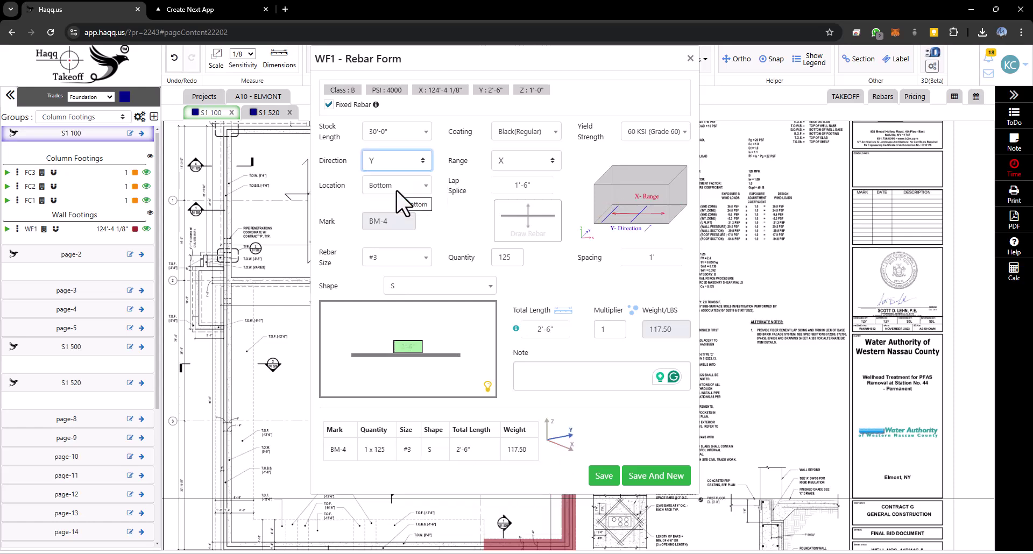
pyautogui.click(413, 266)
pyautogui.click(377, 338)
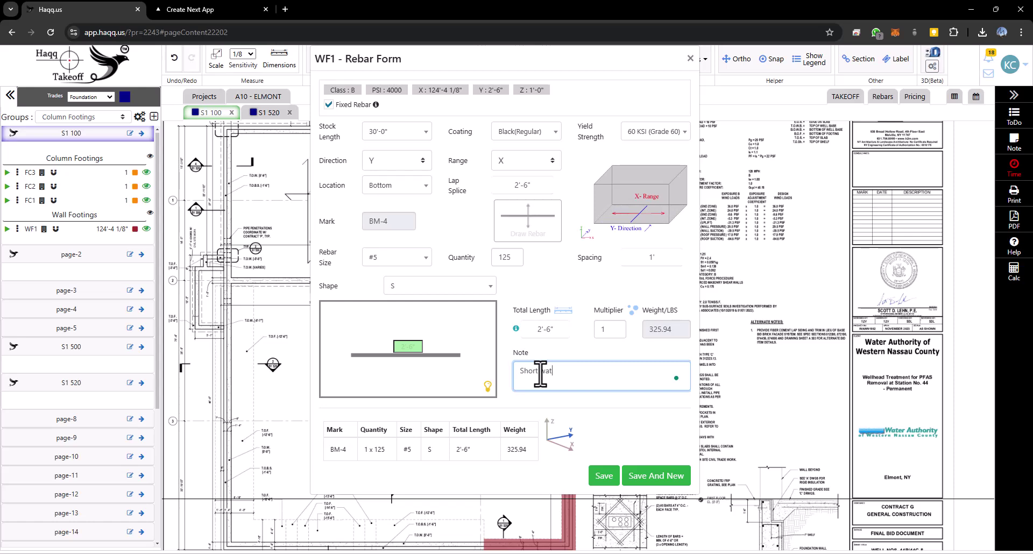
pyautogui.click(603, 476)
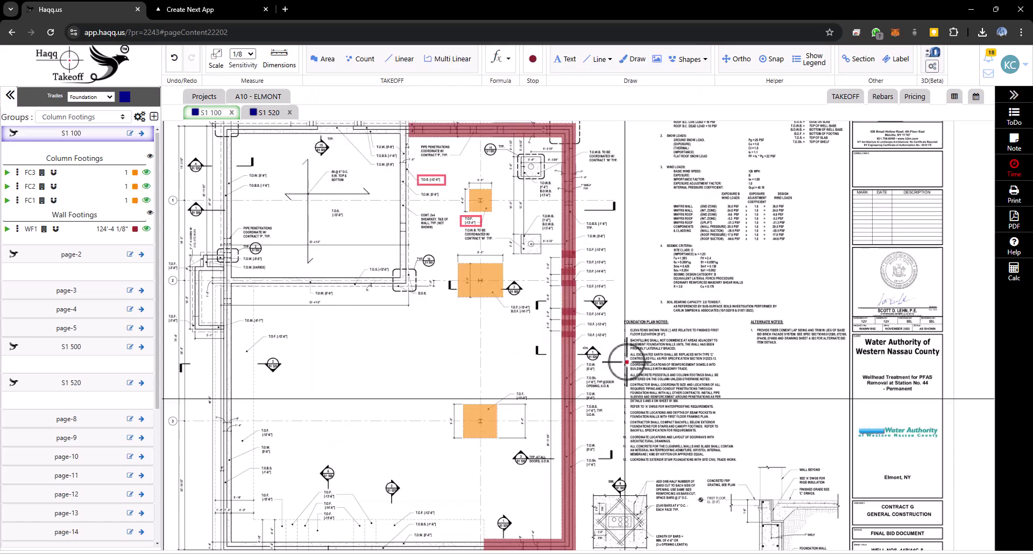
# Open the project's takeoff page.
pyautogui.click(845, 105)
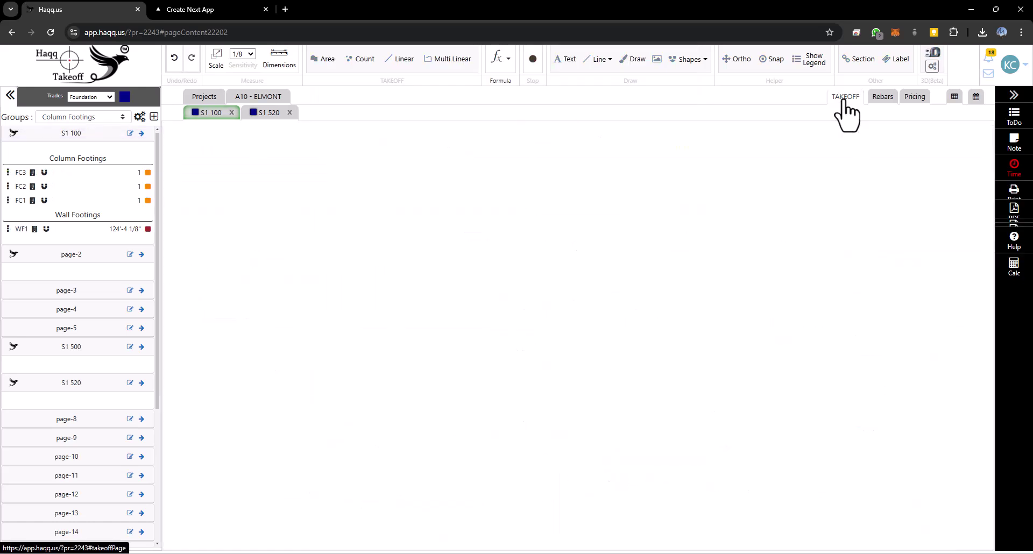